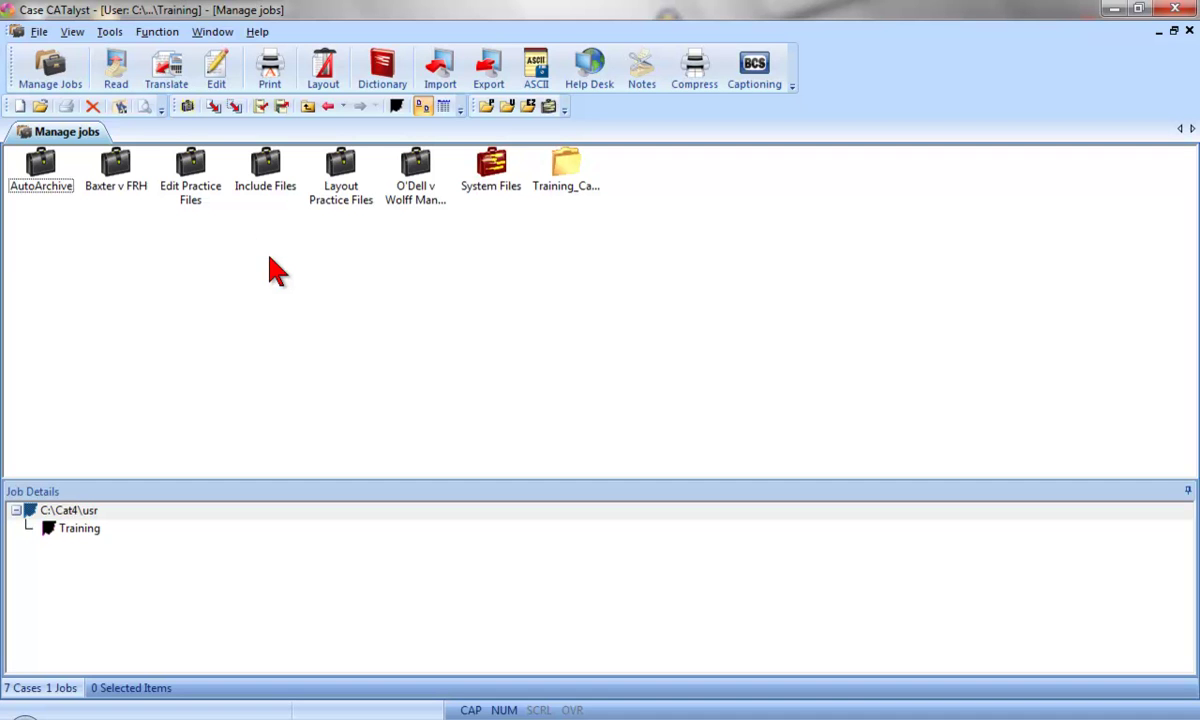
Open the existing layout file My Layout for editing.
click(40, 32)
mouse_move(45, 78)
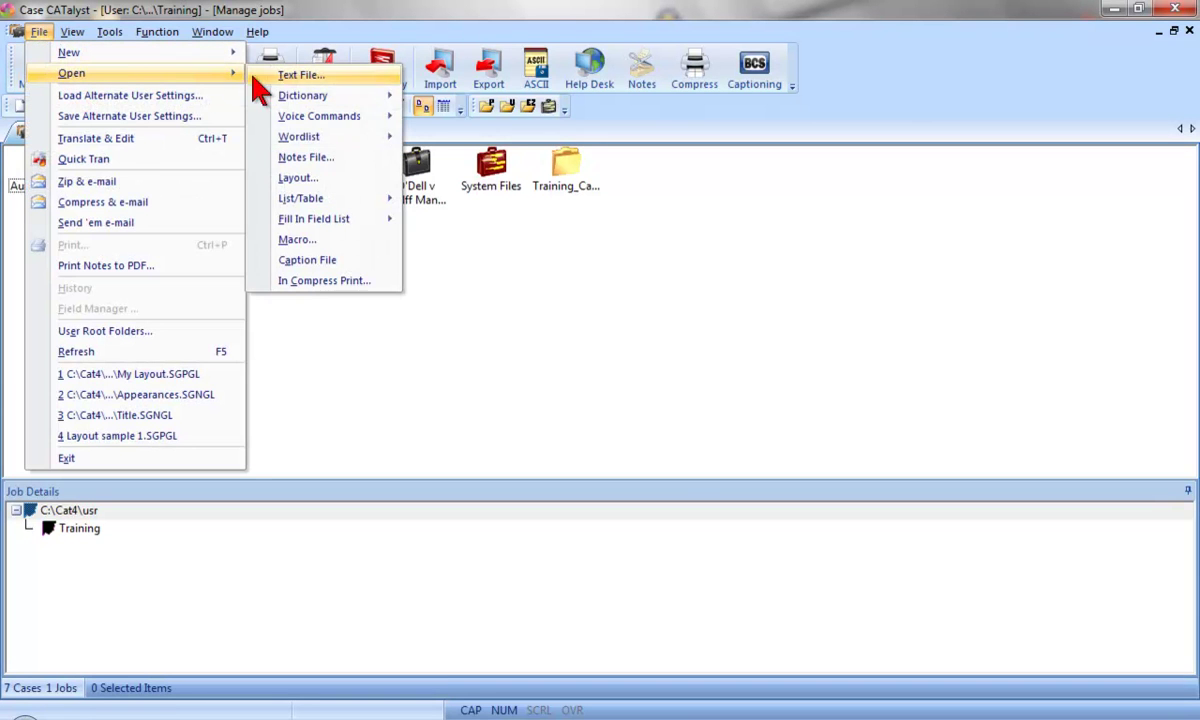
click(262, 178)
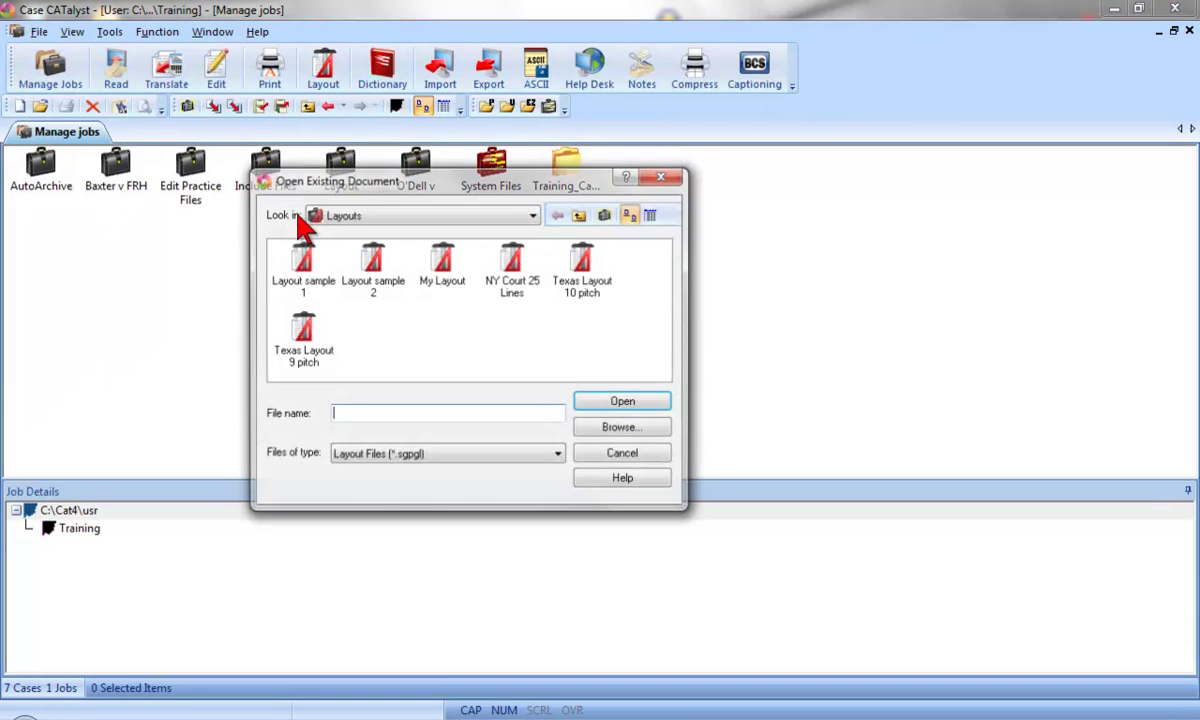
click(442, 262)
click(617, 404)
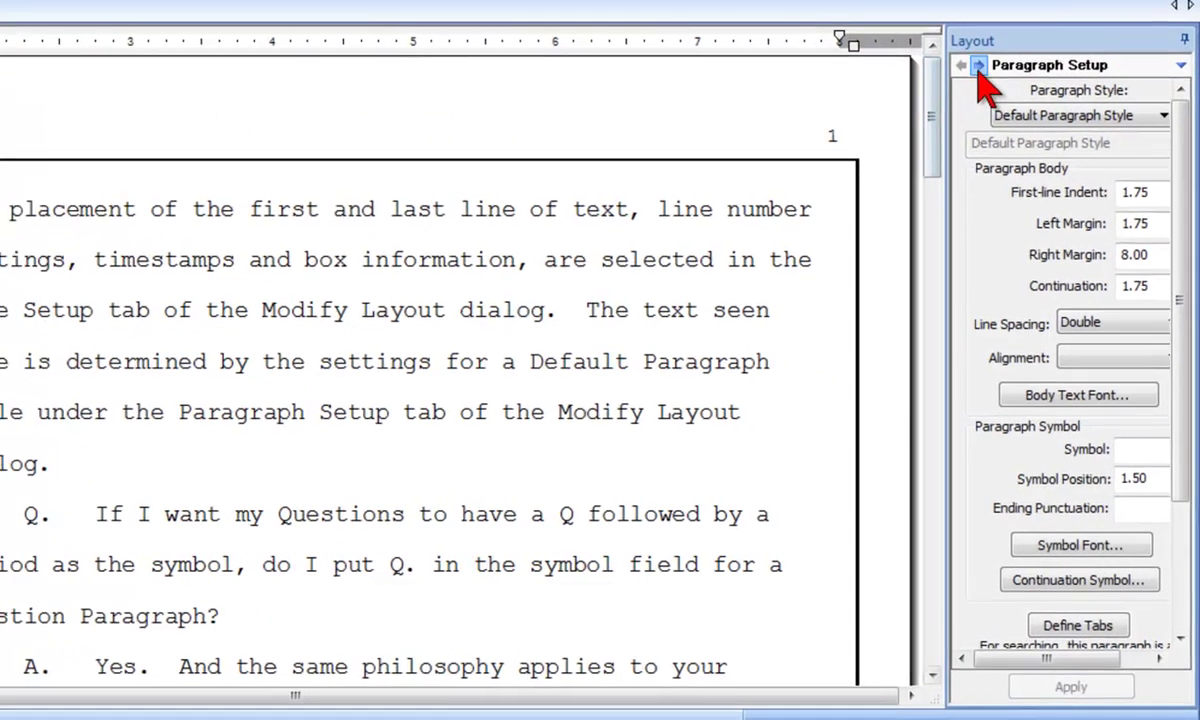
Display the Headers & Footers settings of the layout for the Page Number item.
click(977, 60)
click(977, 60)
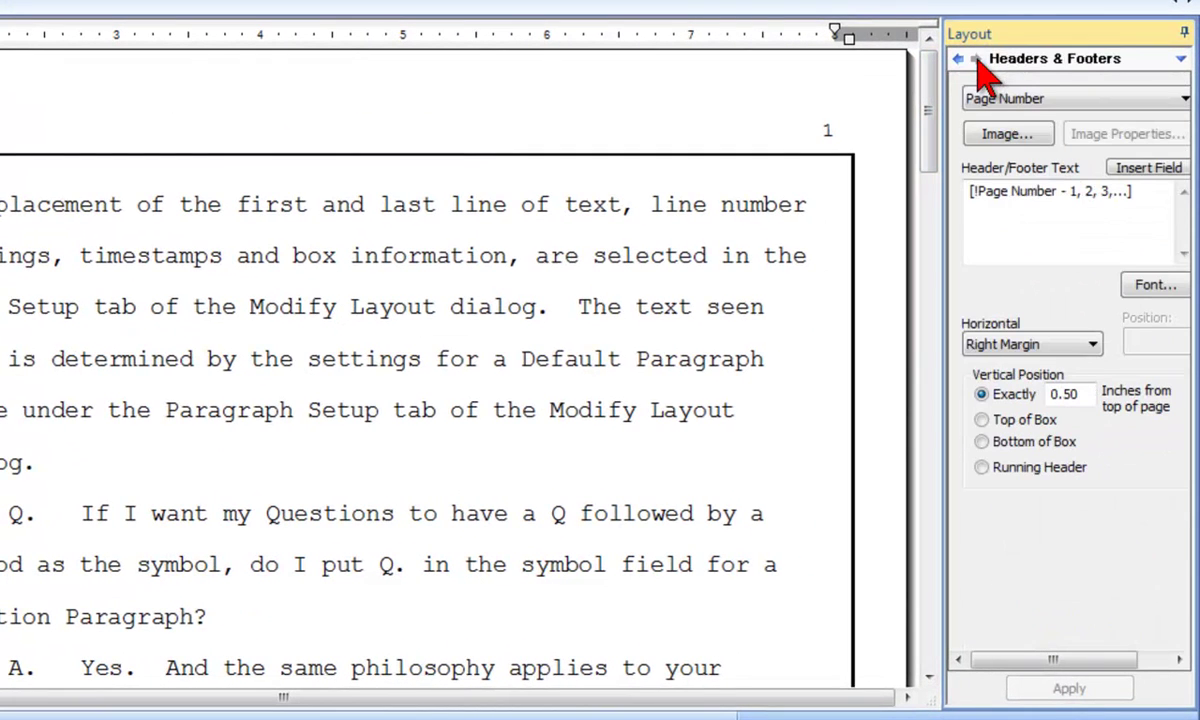
click(1182, 59)
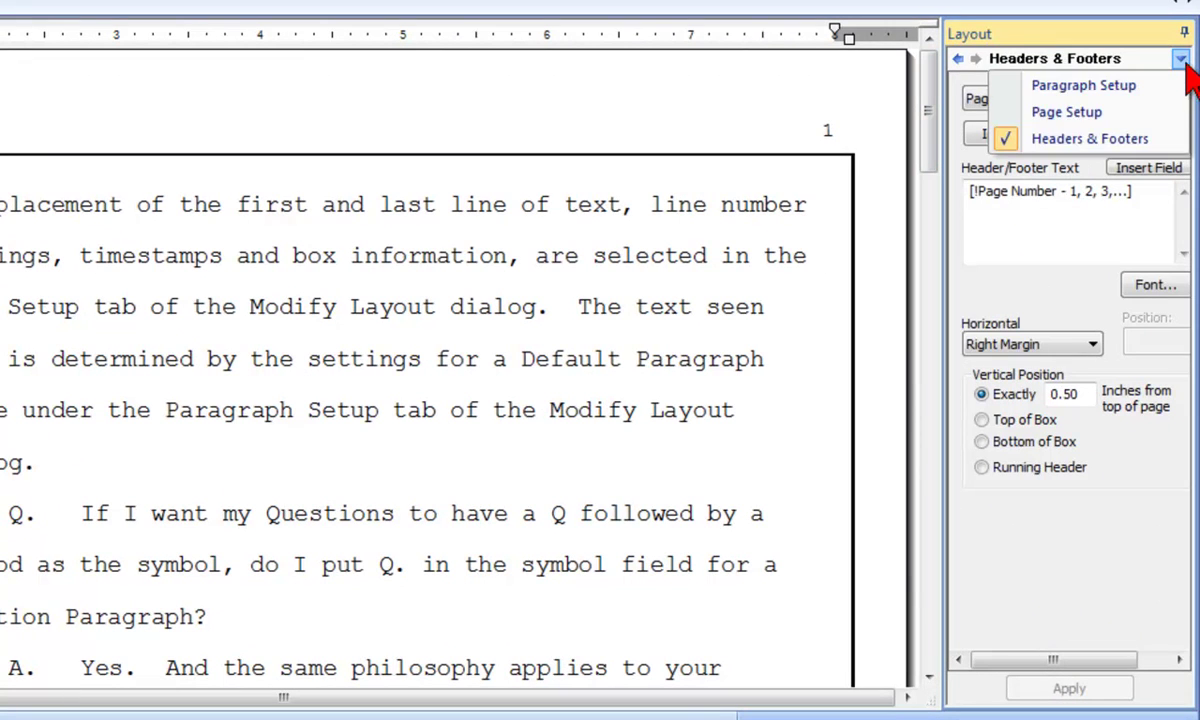
click(1173, 138)
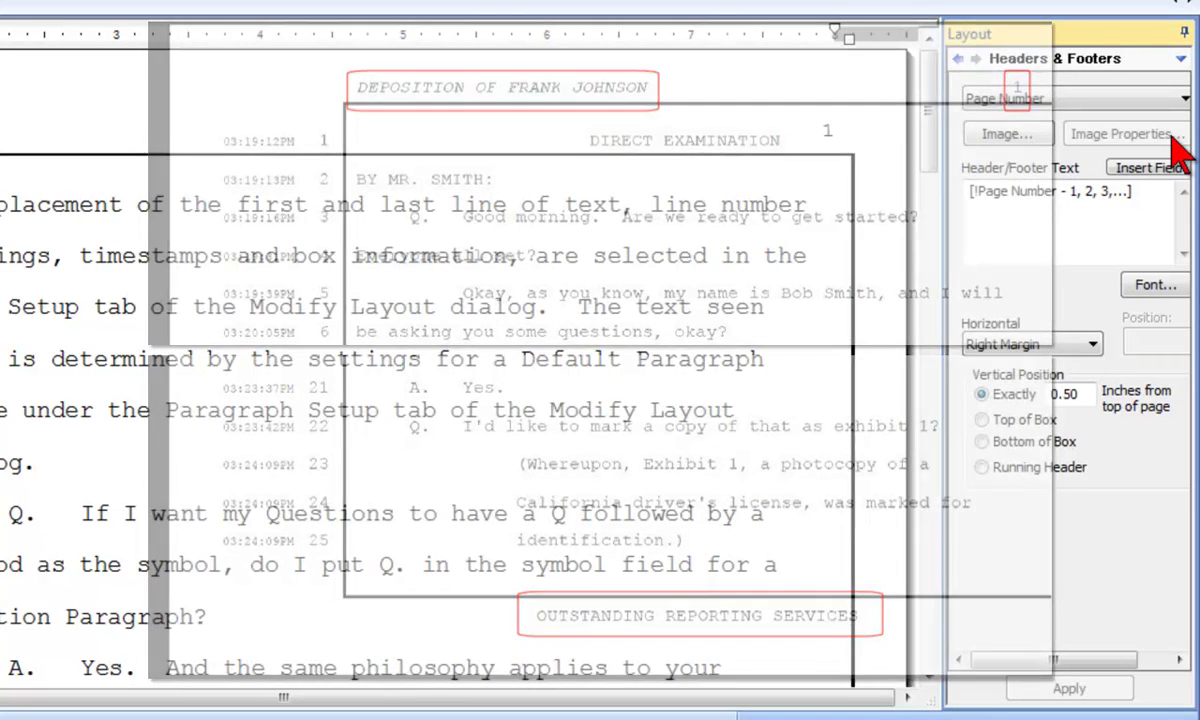
click(1183, 98)
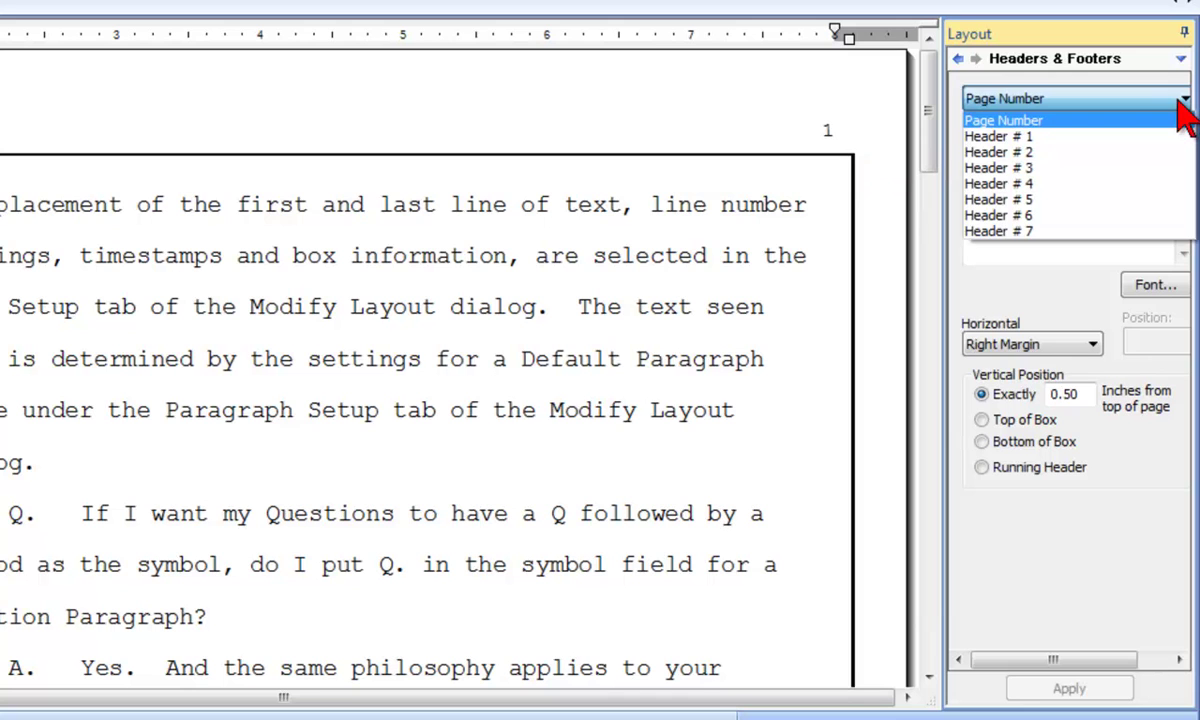
click(1178, 120)
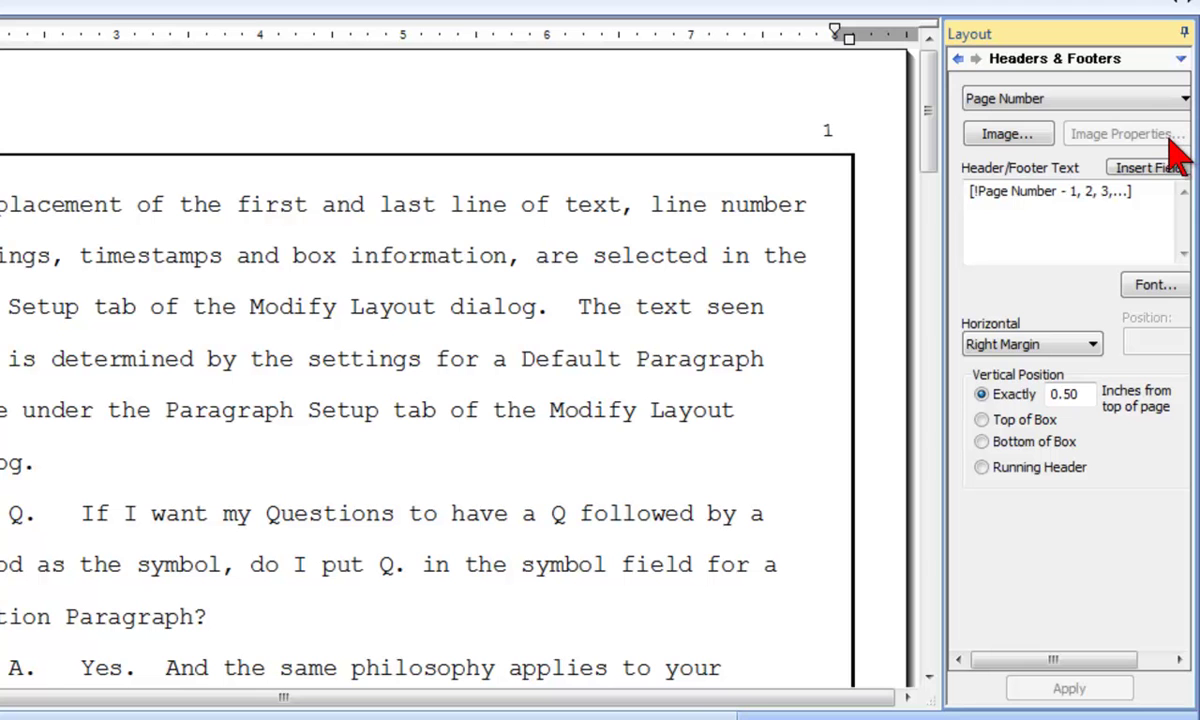
Examine the page number formats among the insertable fields without inserting any.
click(1100, 167)
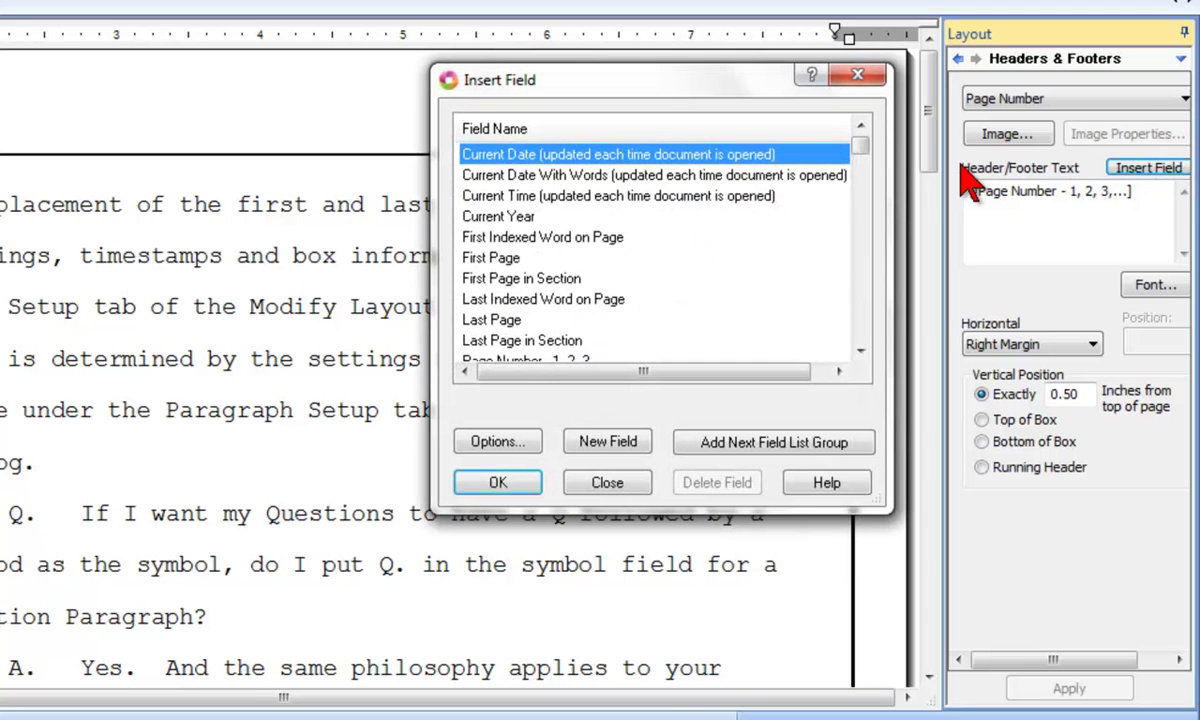
drag(861, 146, 858, 160)
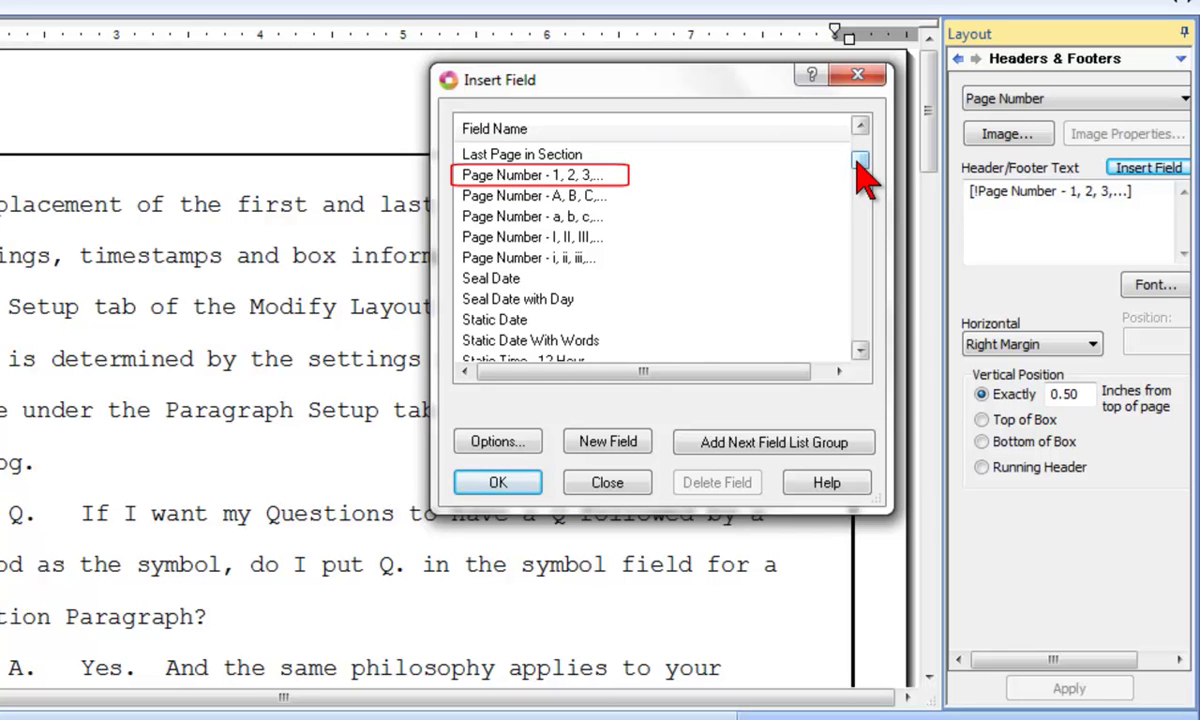
click(606, 484)
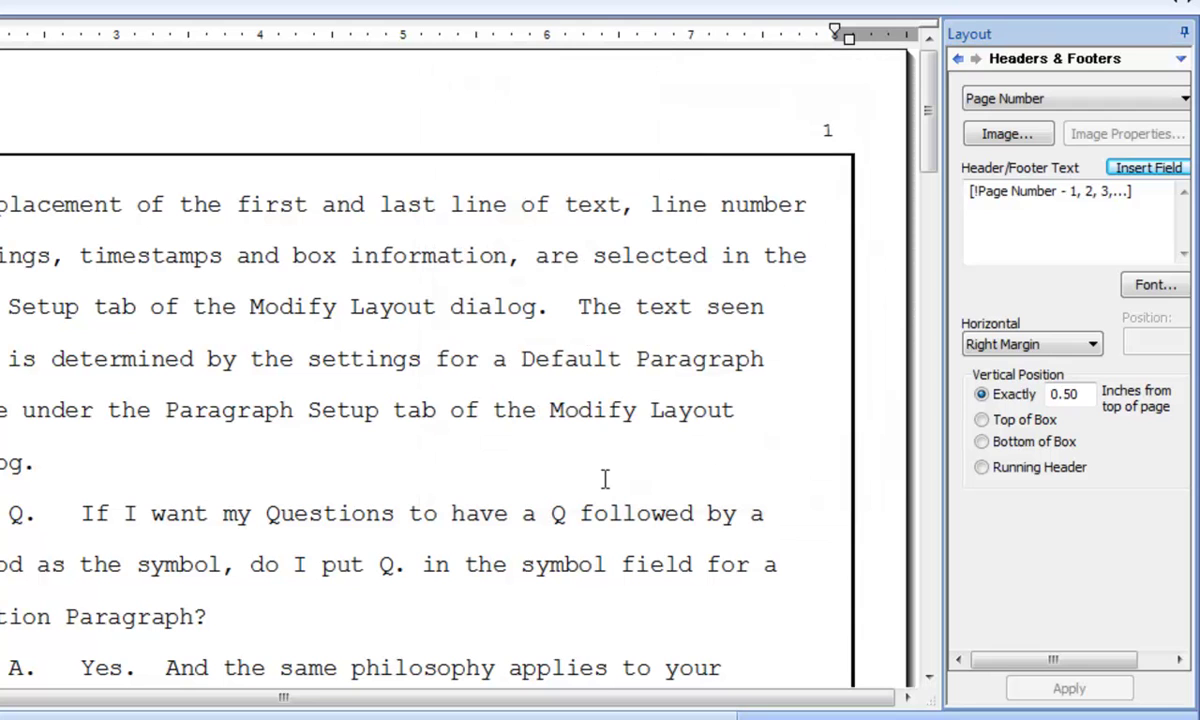
Add the word "Page" before the page number field in the header text and apply the change.
click(968, 190)
text(Page)
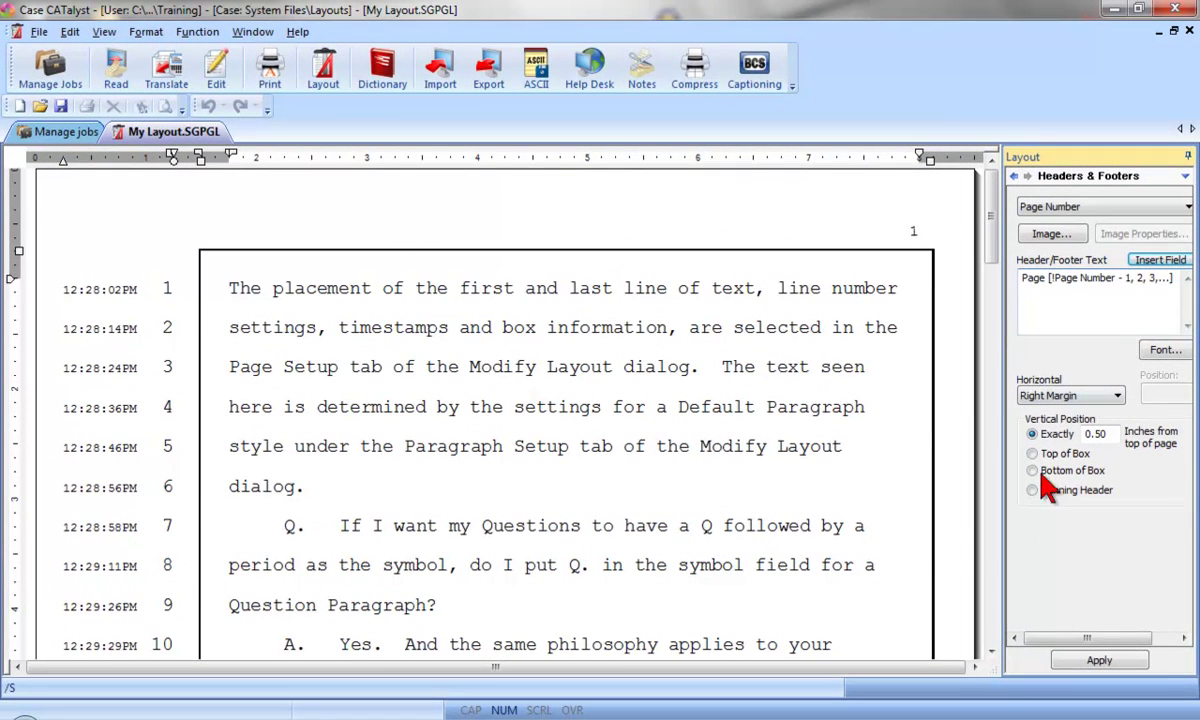
click(1060, 674)
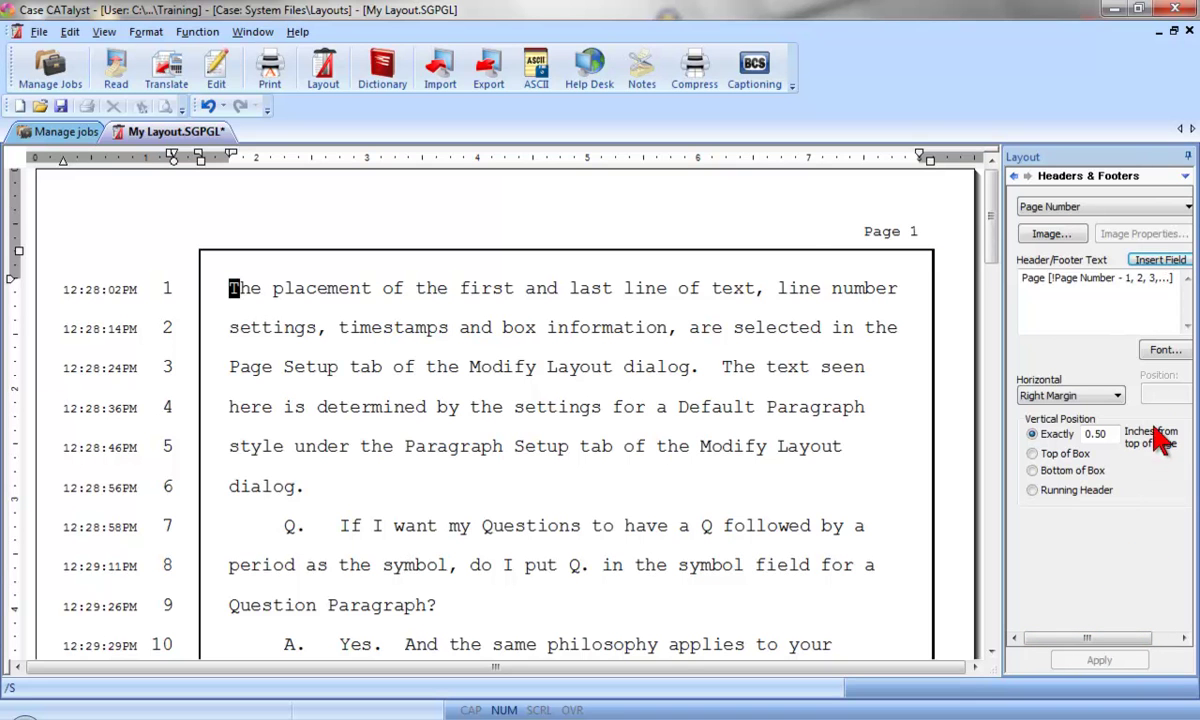
Examine the font settings and the horizontal placement options for the page number.
click(1164, 352)
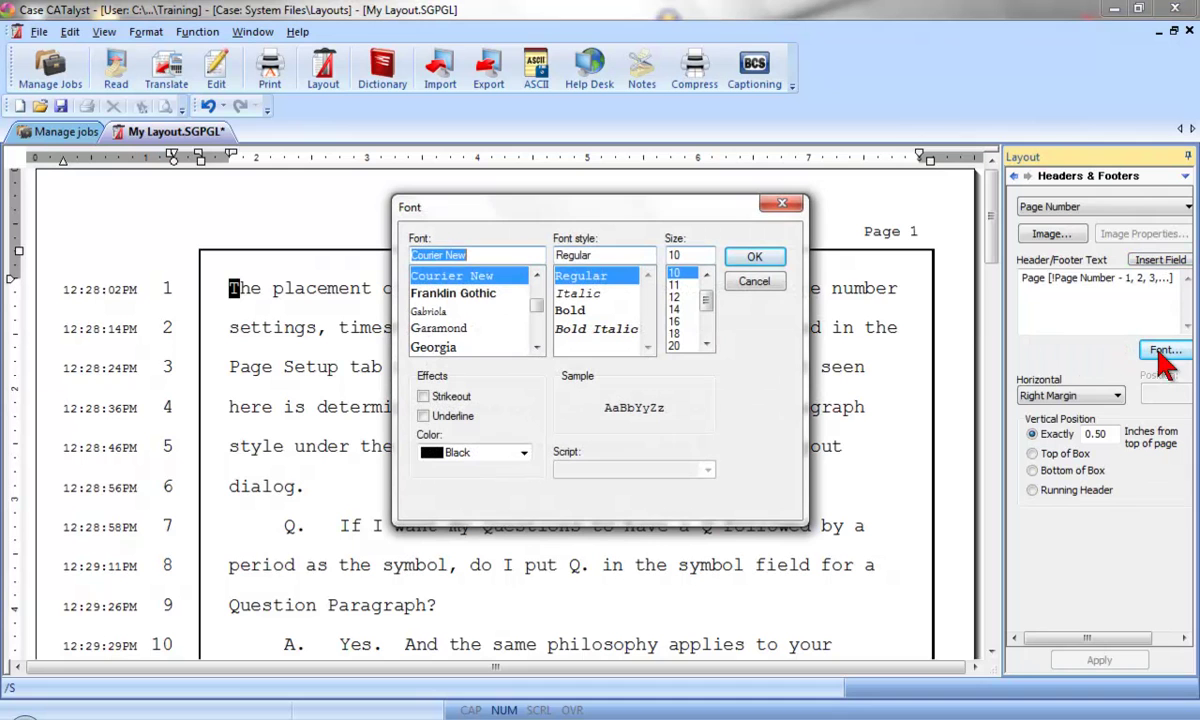
click(764, 258)
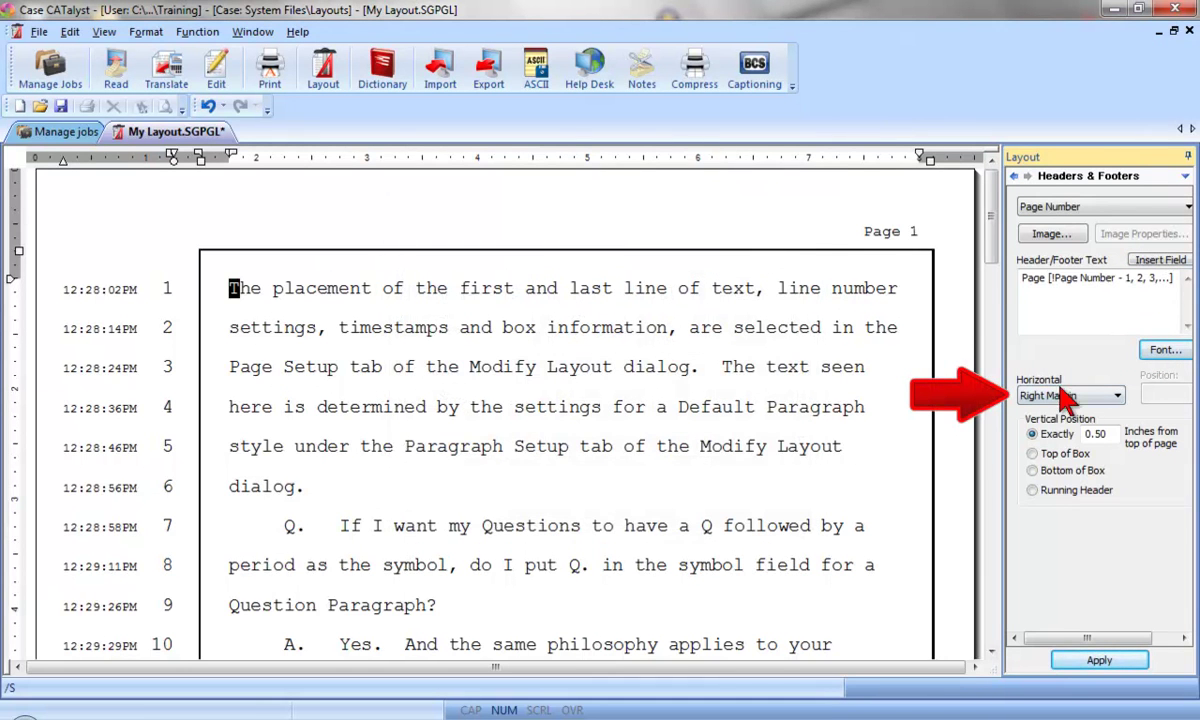
click(1117, 396)
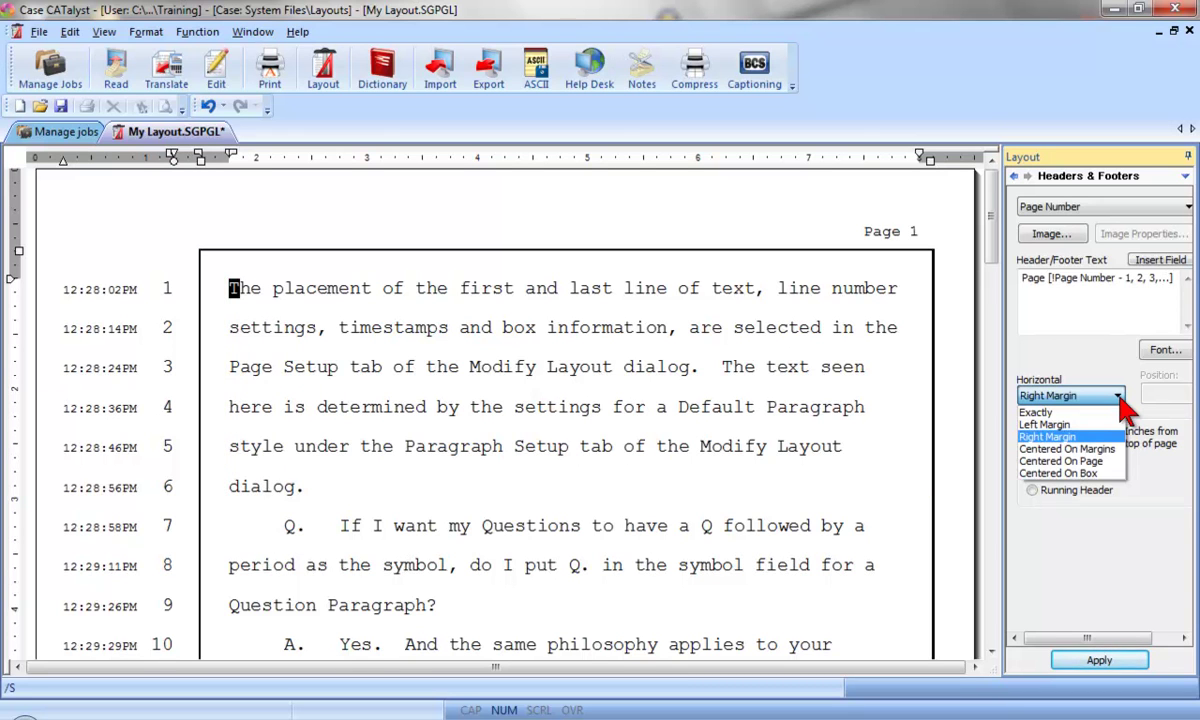
click(1066, 449)
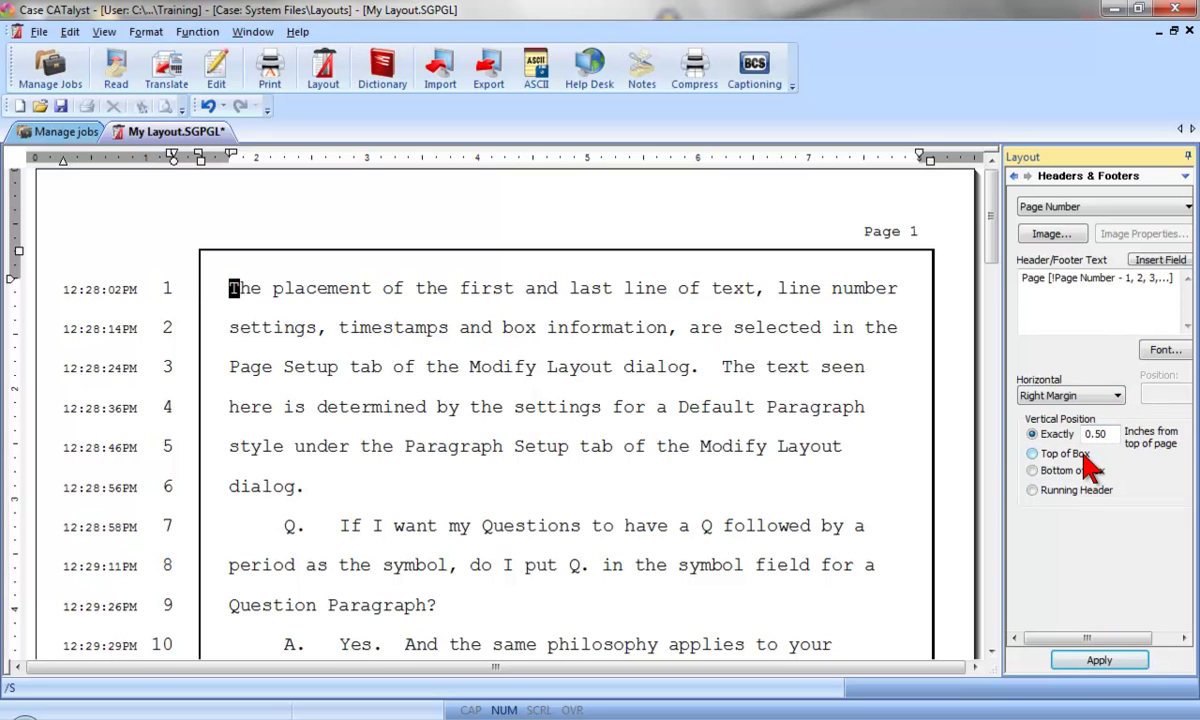
Try the page number's vertical position as Top of Box and as Running Header, applying each choice.
click(1087, 464)
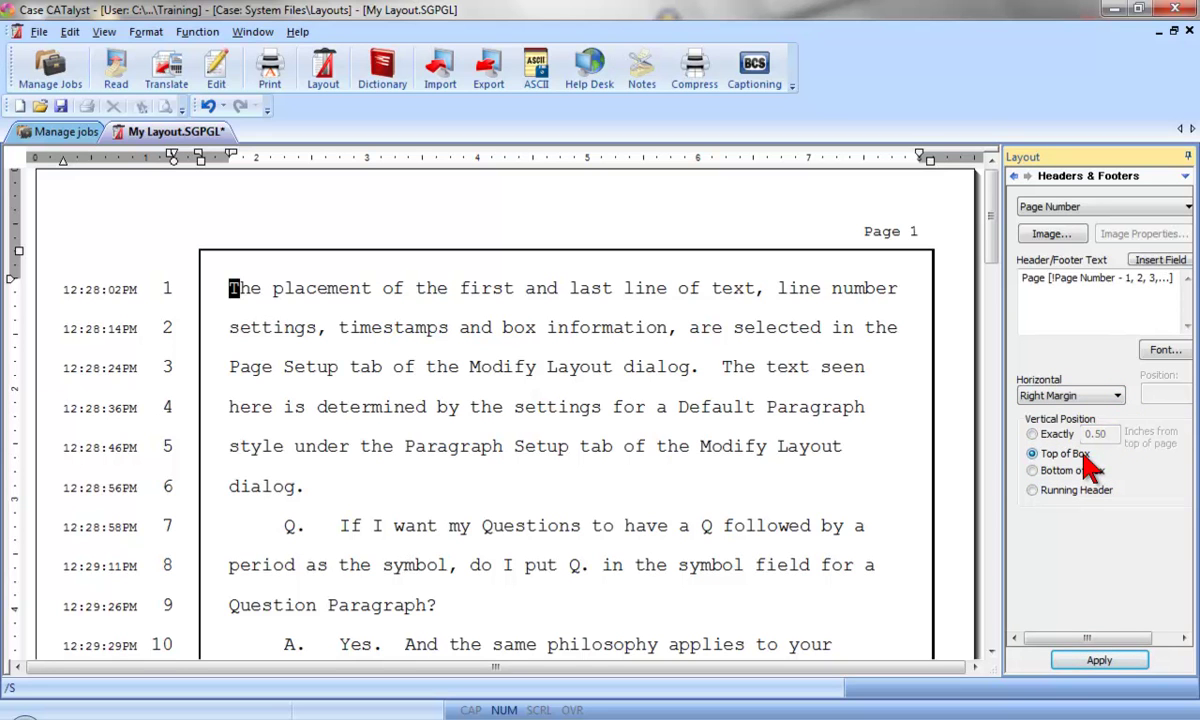
click(1084, 662)
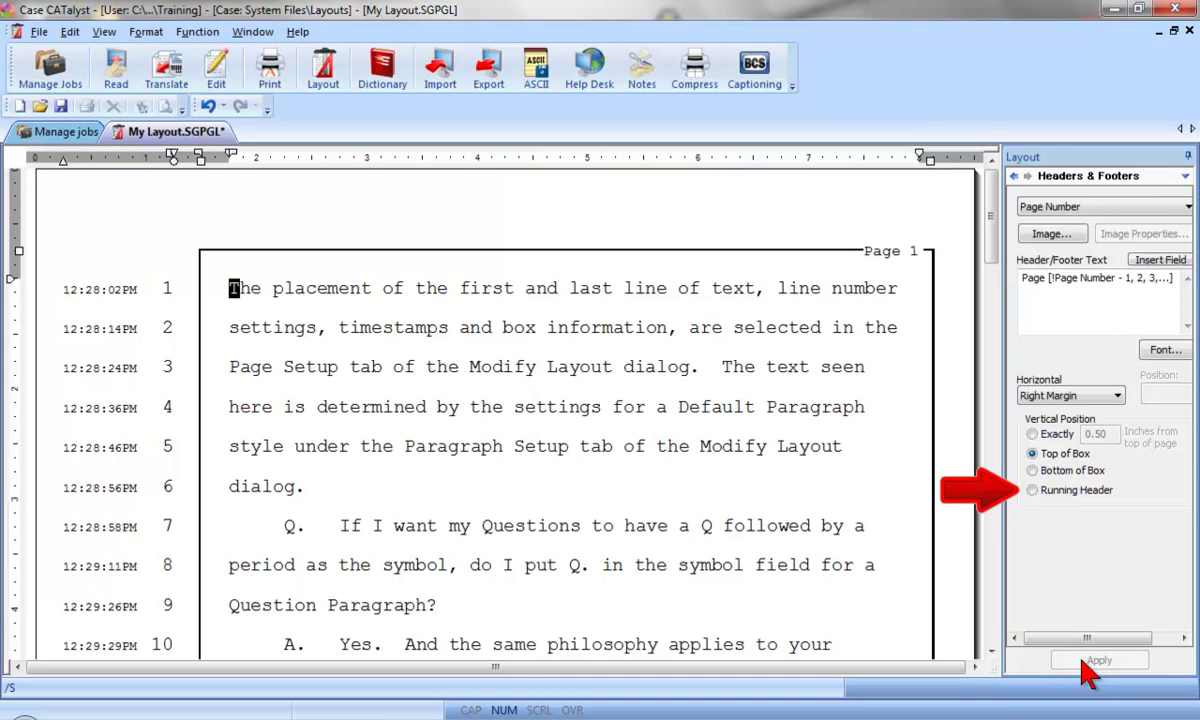
click(1034, 490)
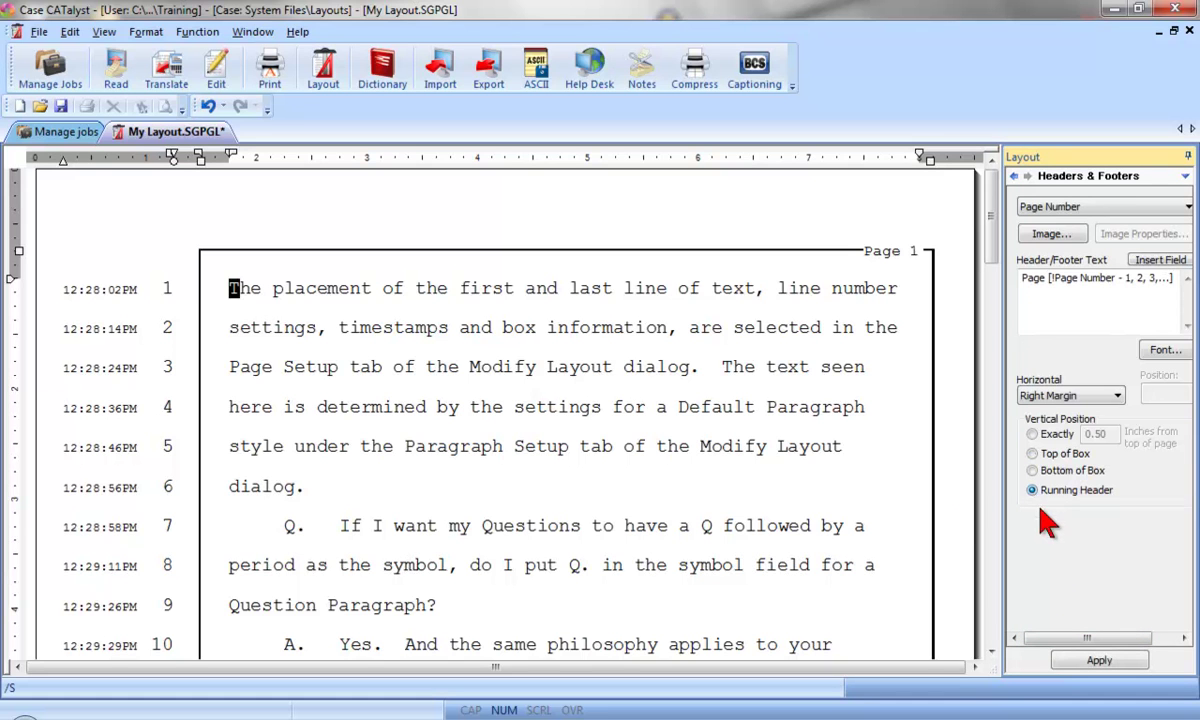
click(1068, 664)
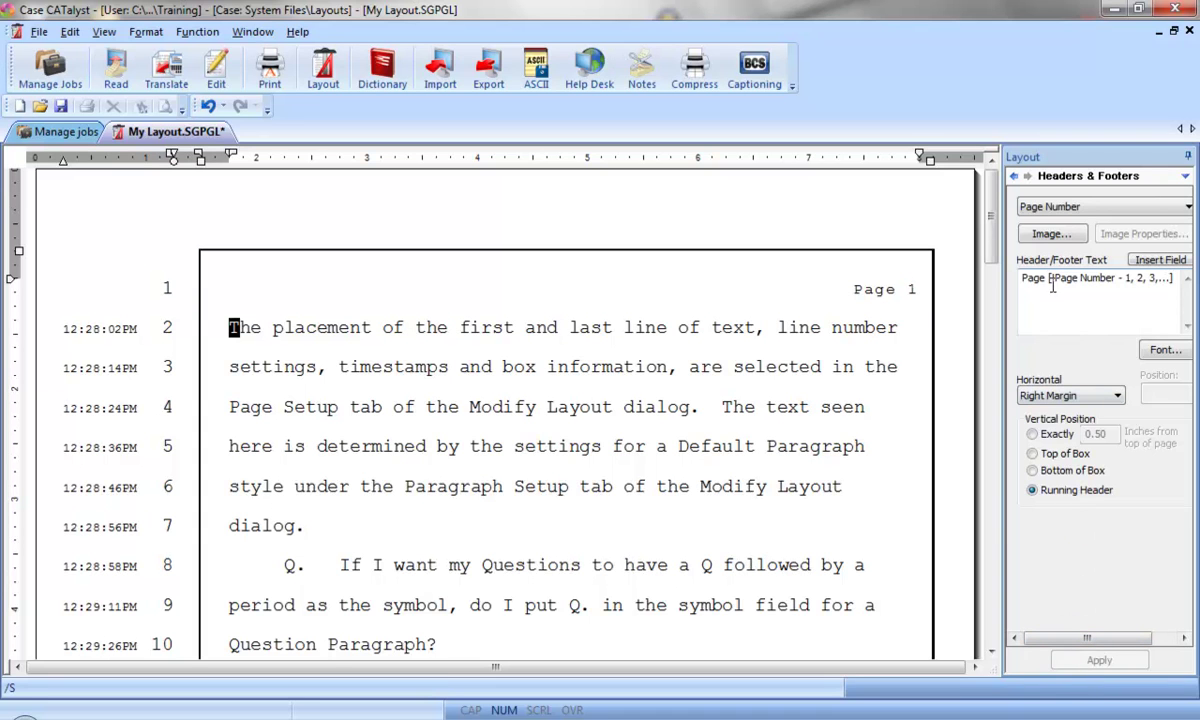
Remove "Page" from the page number text, set its vertical position to exactly 0.50 inches from the page top, and apply.
key(BackSpace)
key(BackSpace)
key(BackSpace)
key(BackSpace)
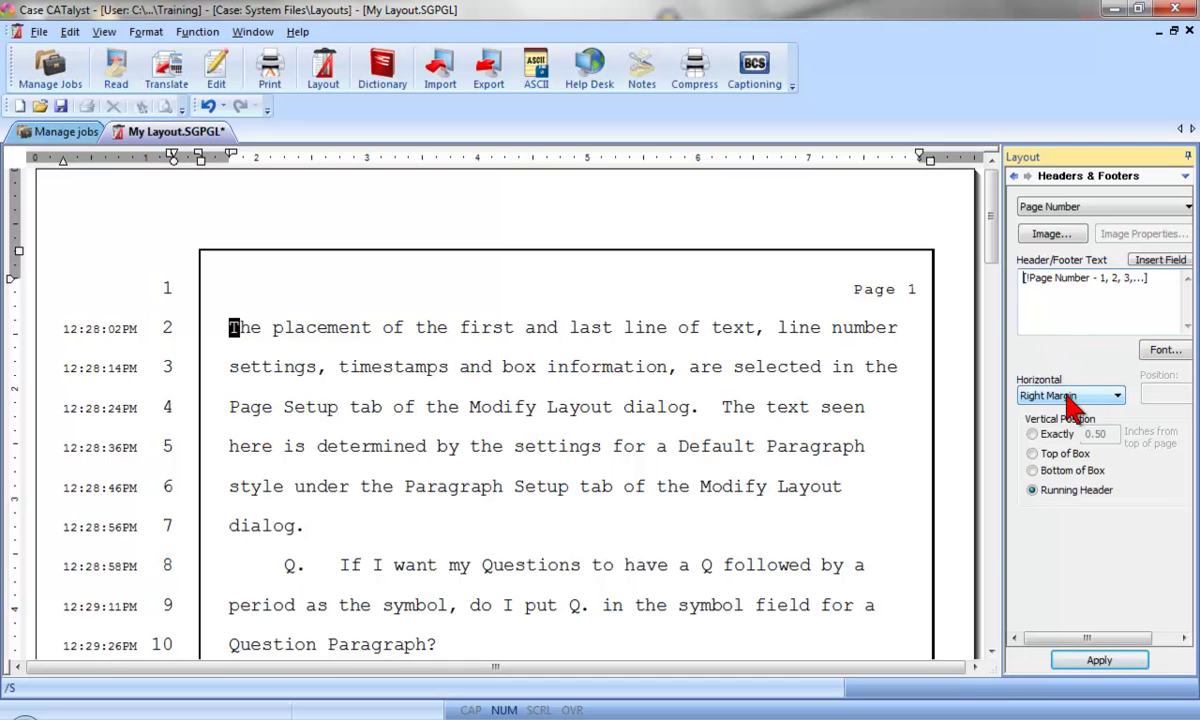
click(1032, 434)
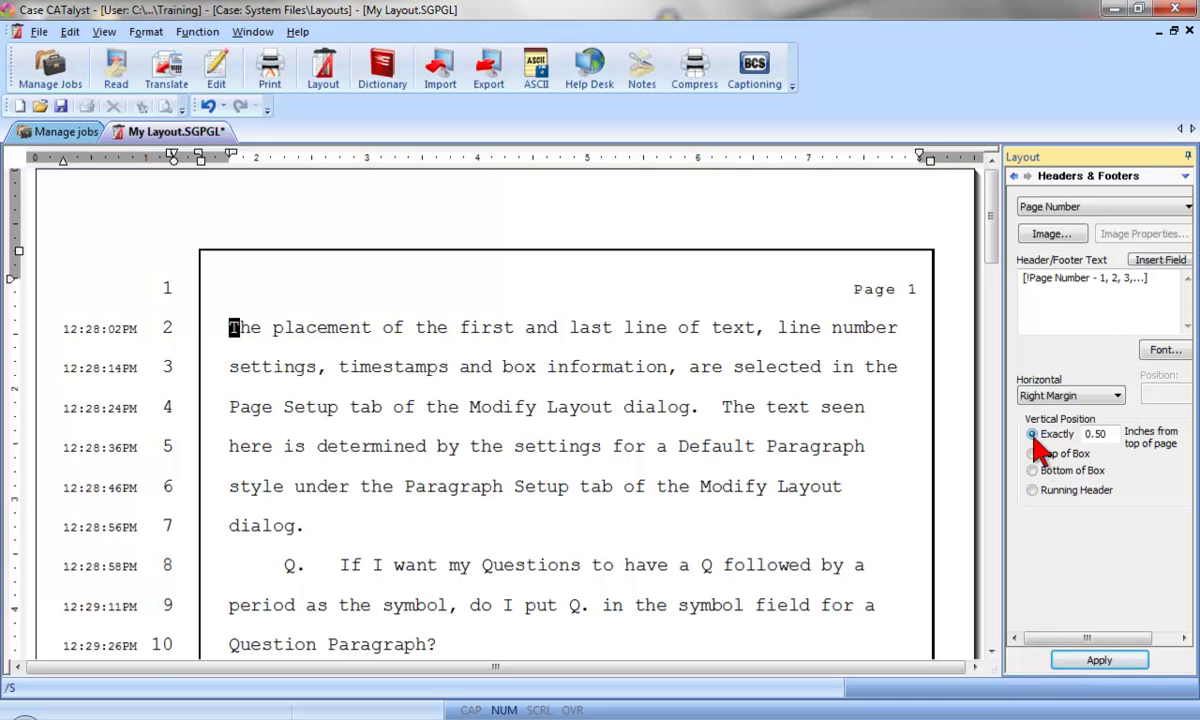
click(1099, 661)
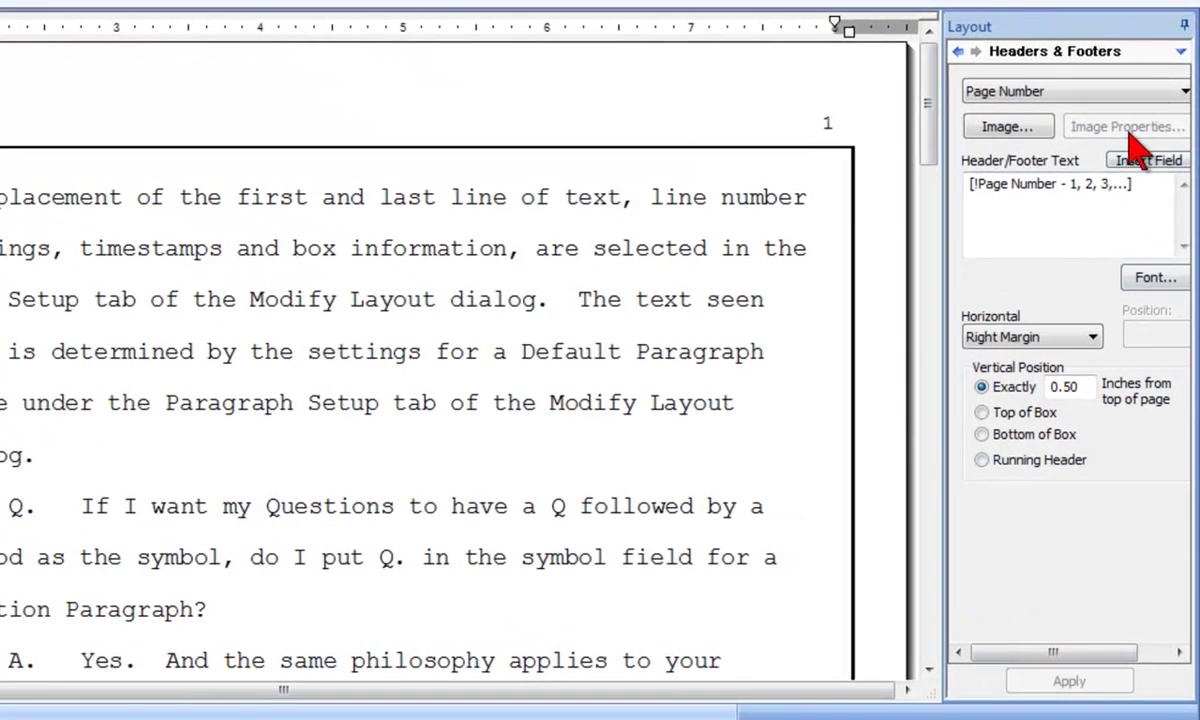
Set the Header # 1 text to "DEPOSITION OF" followed by the WITNESS field.
click(1145, 207)
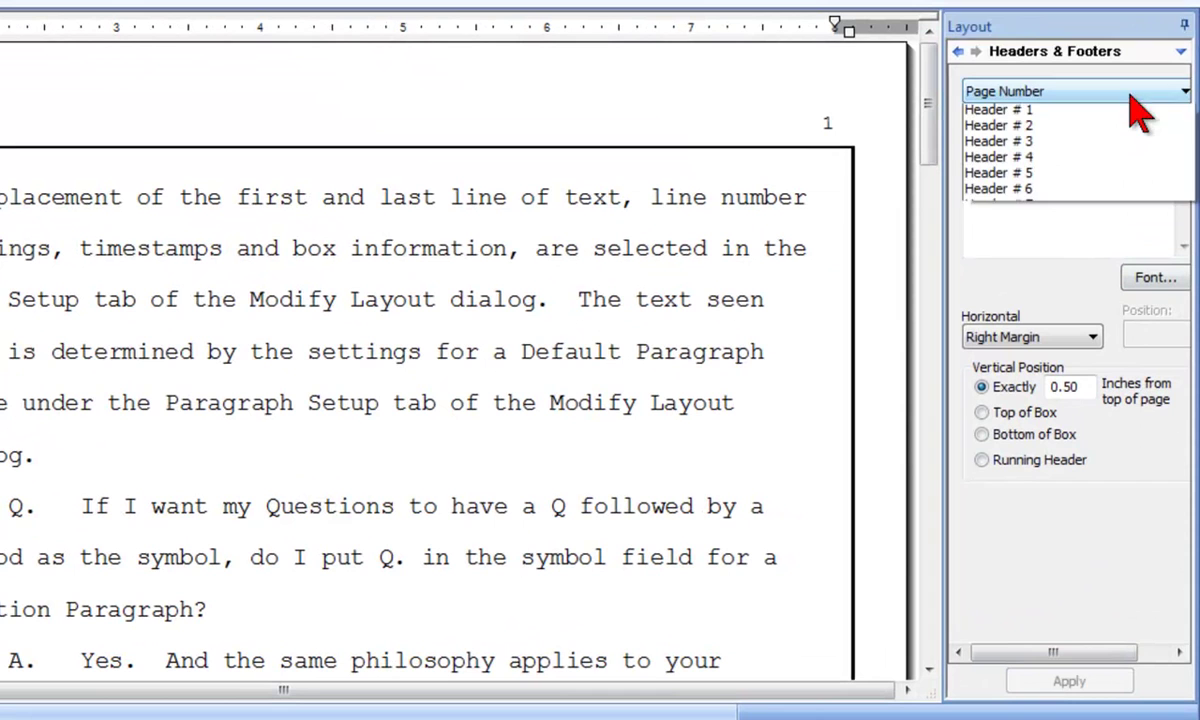
click(1133, 130)
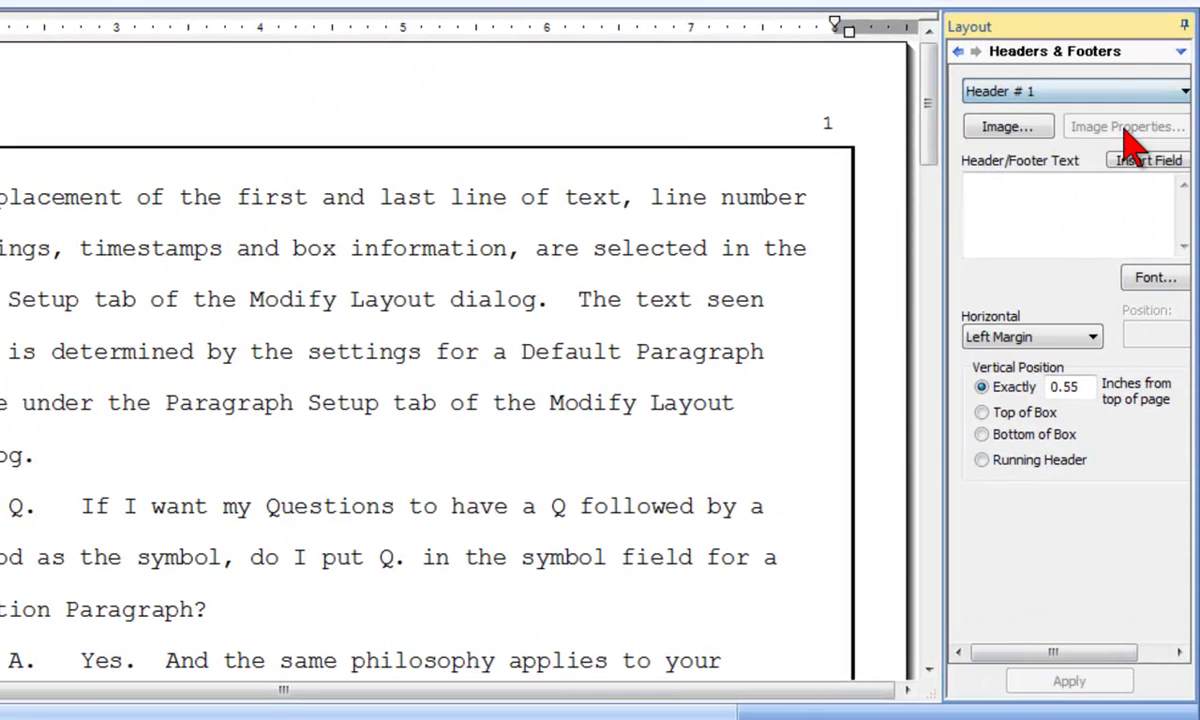
click(1111, 192)
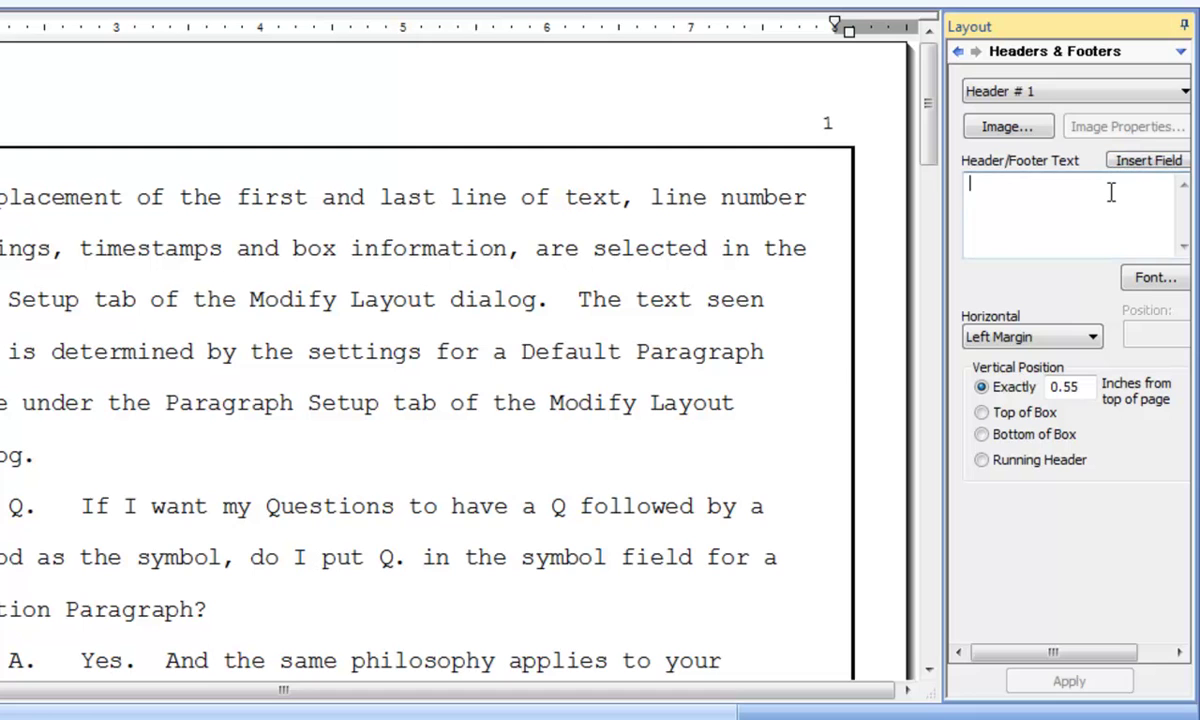
text(DEPOSITION OF)
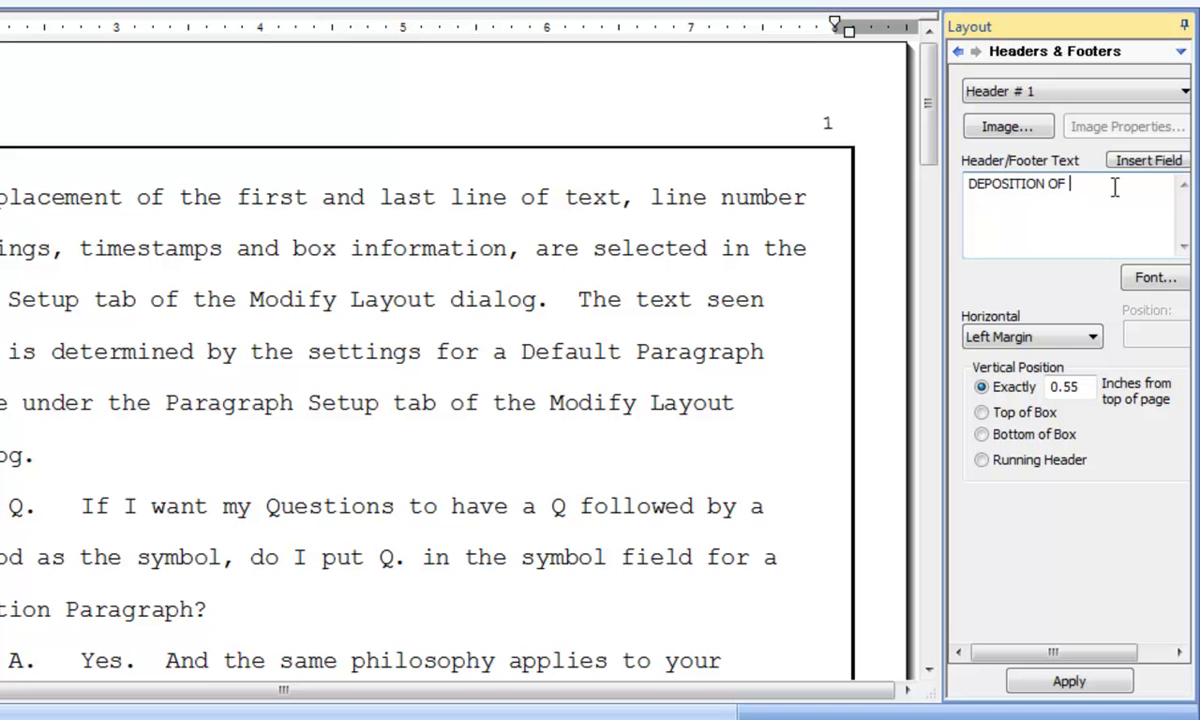
click(1148, 162)
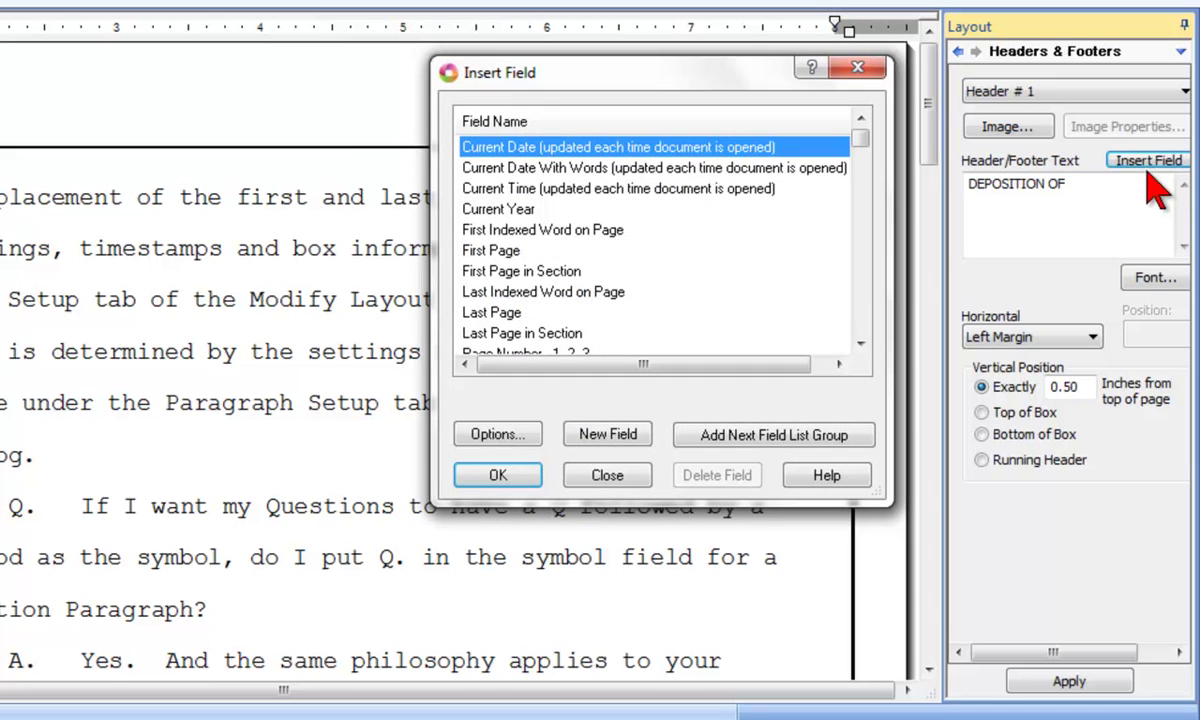
drag(860, 140, 860, 325)
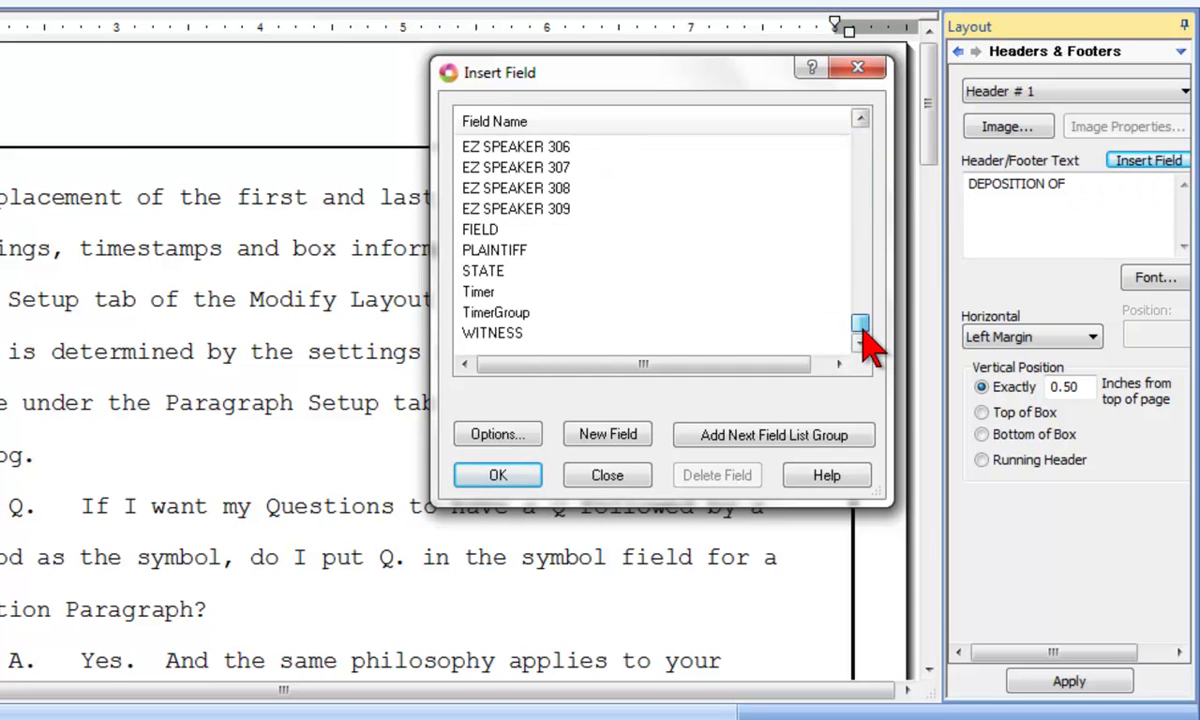
click(520, 333)
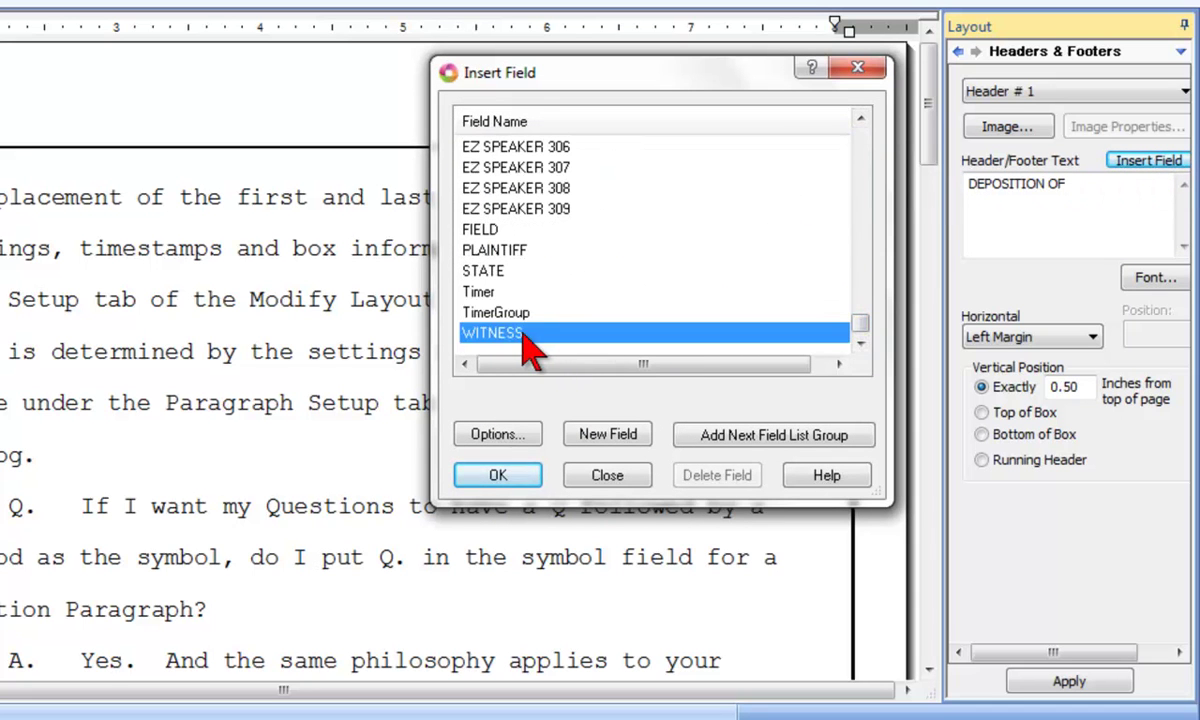
click(505, 475)
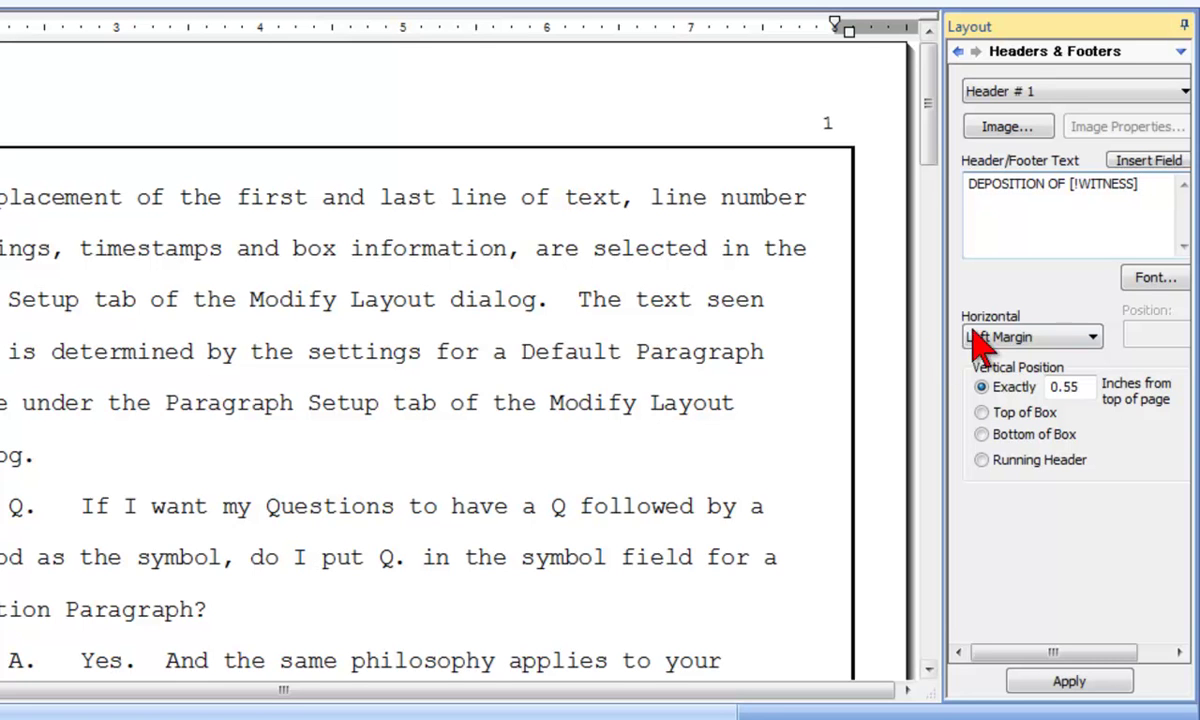
Set the font of the Header # 1 text to Italic style, size 12.
click(1156, 282)
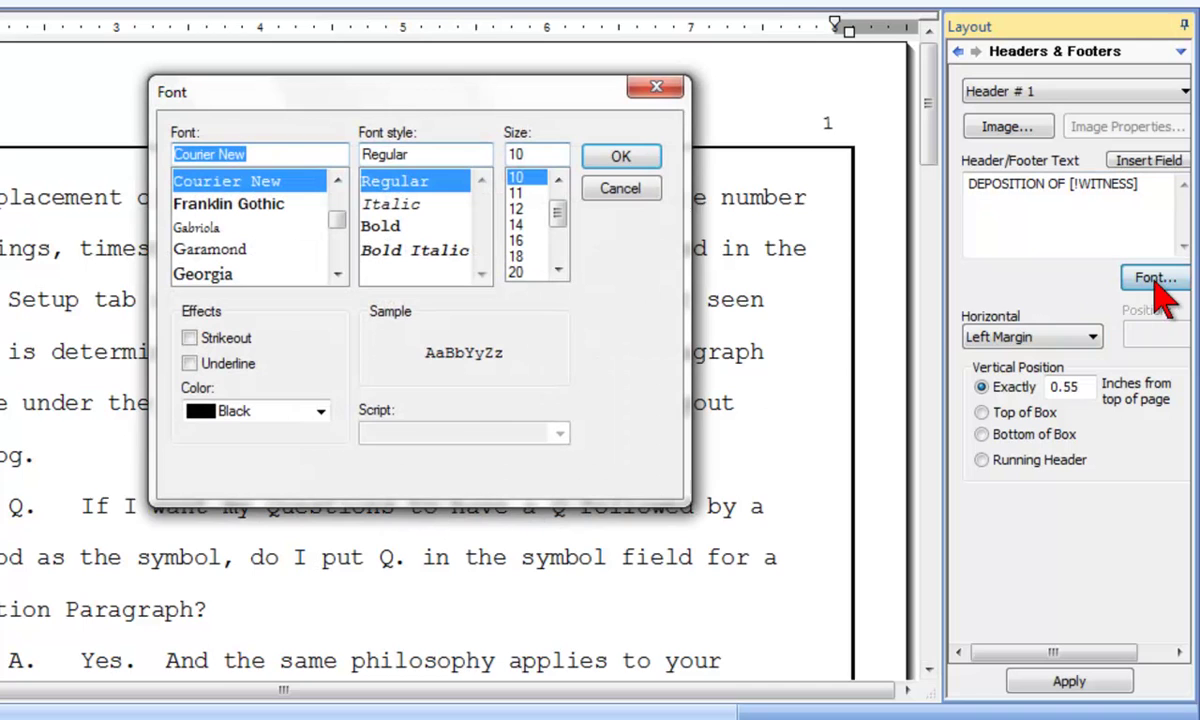
click(418, 212)
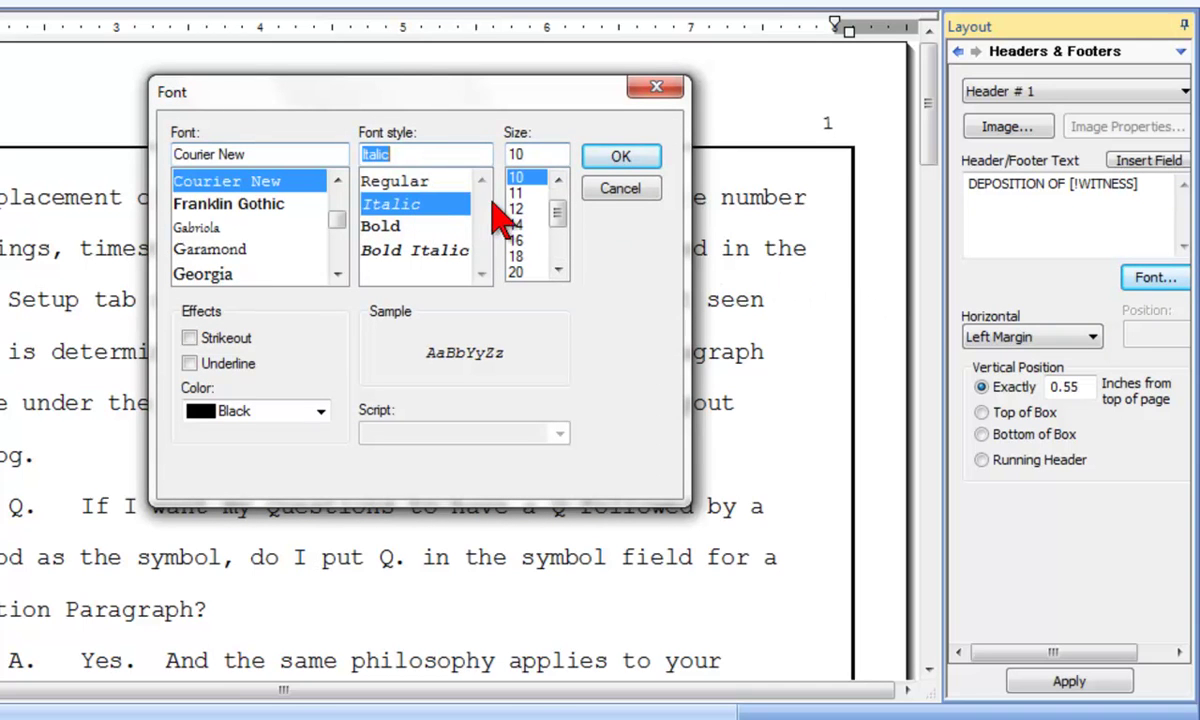
click(524, 209)
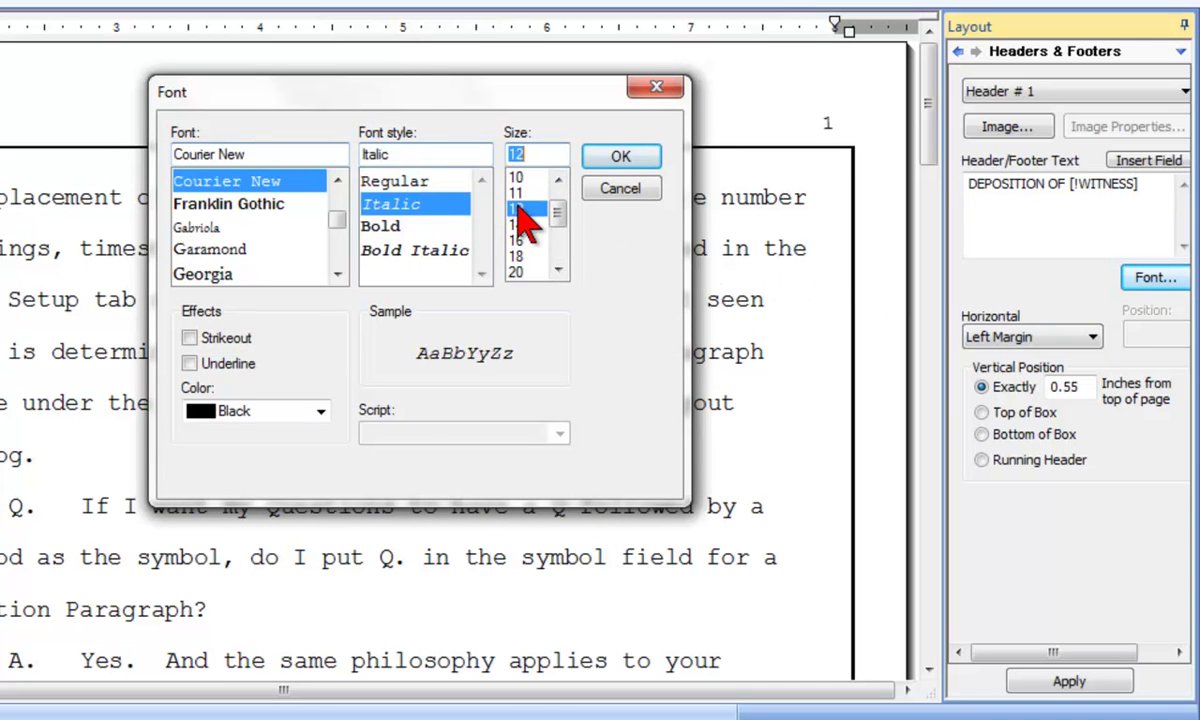
click(620, 157)
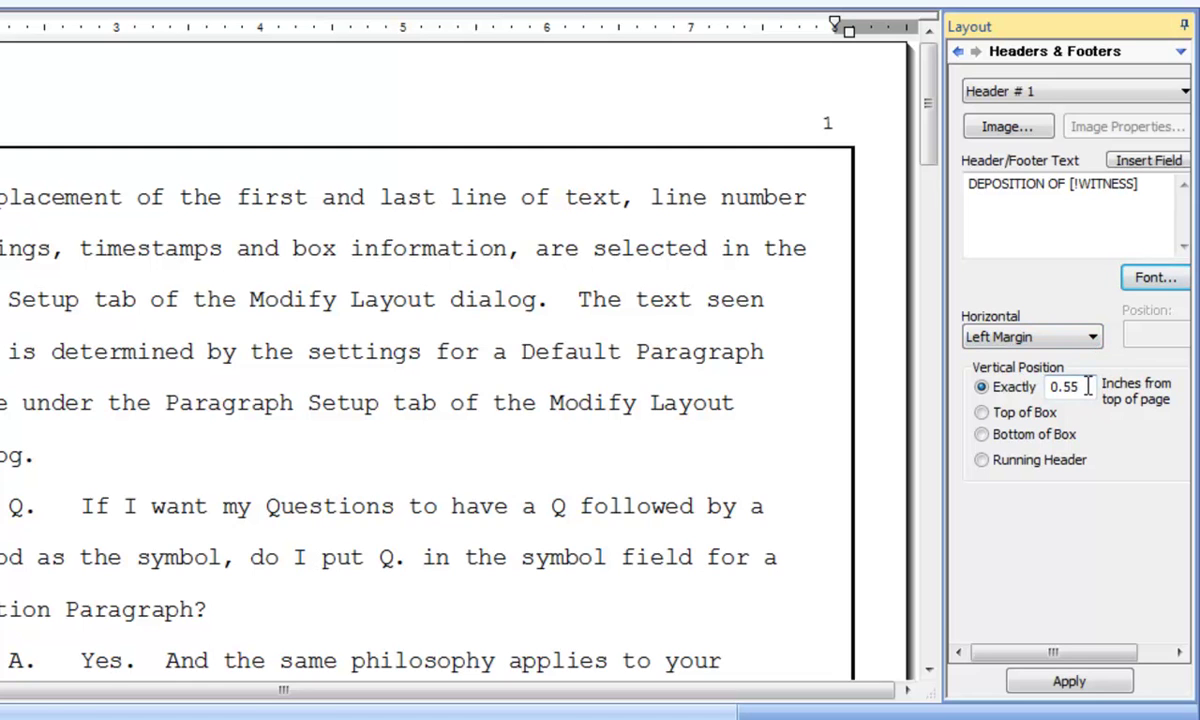
Set the vertical position of Header # 1 to exactly .50 inches from the top of the page and apply it.
click(1088, 386)
click(991, 394)
text(.50)
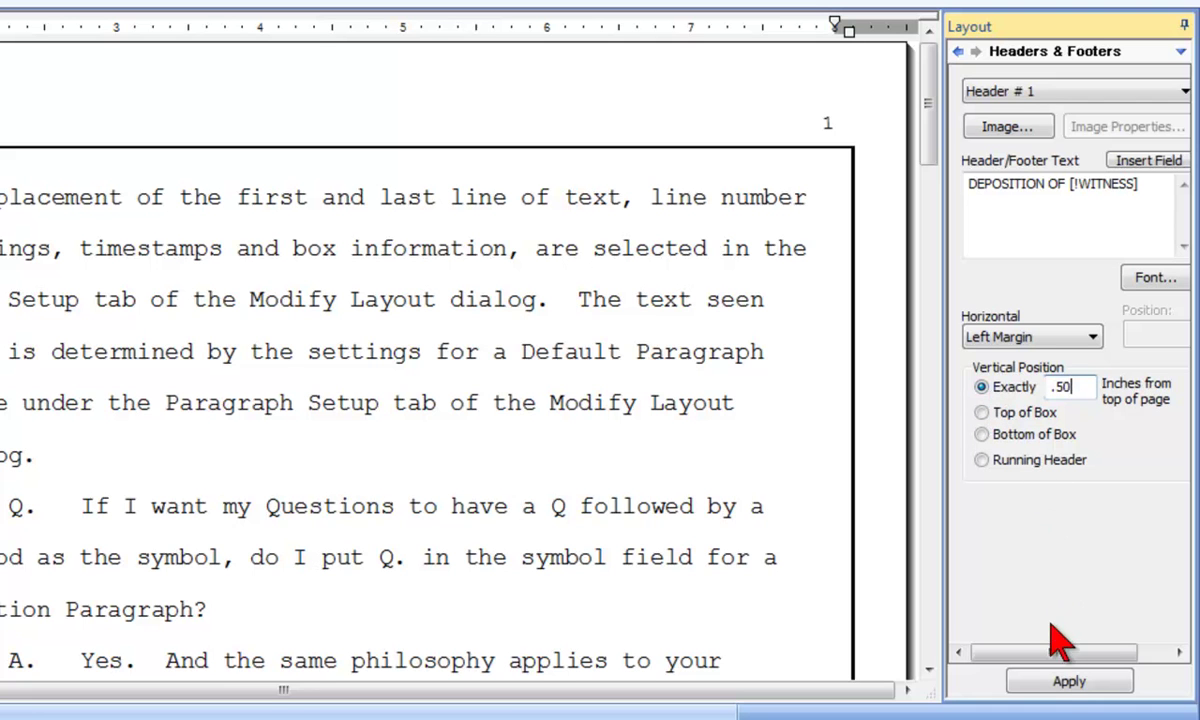
click(1015, 686)
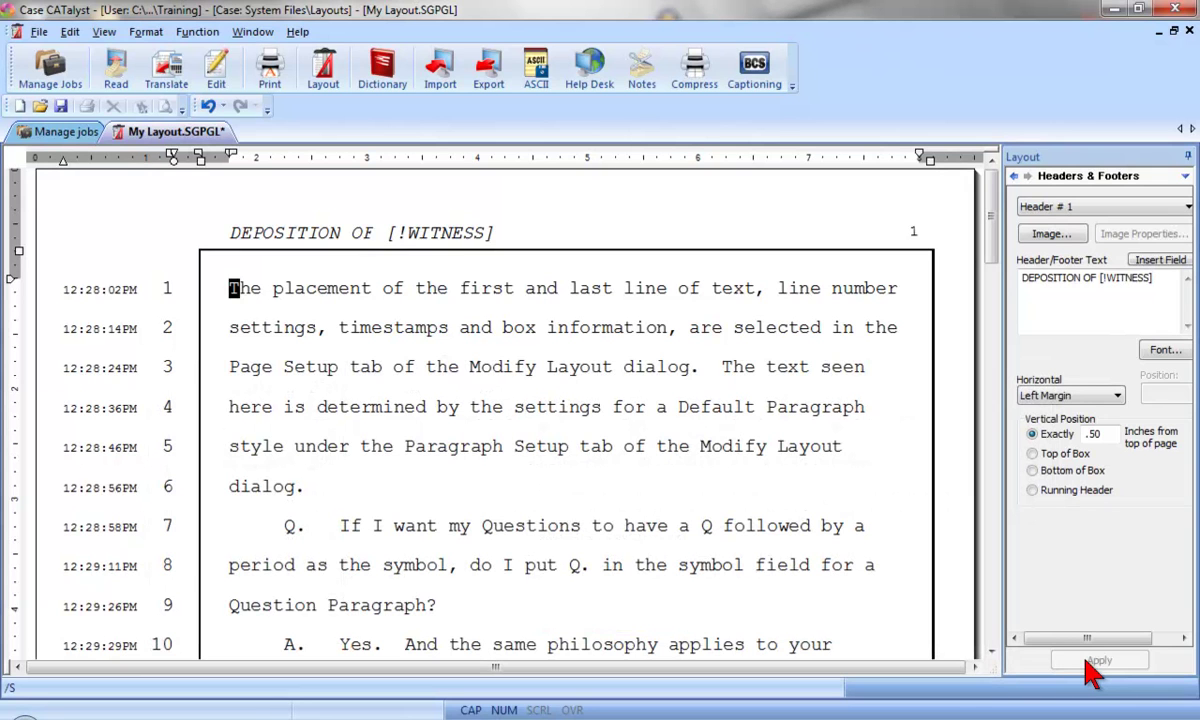
Set the Header # 2 text to "OUTSTANDING REPORTING SERVICES" with a font size of 12.
click(1132, 207)
click(1138, 248)
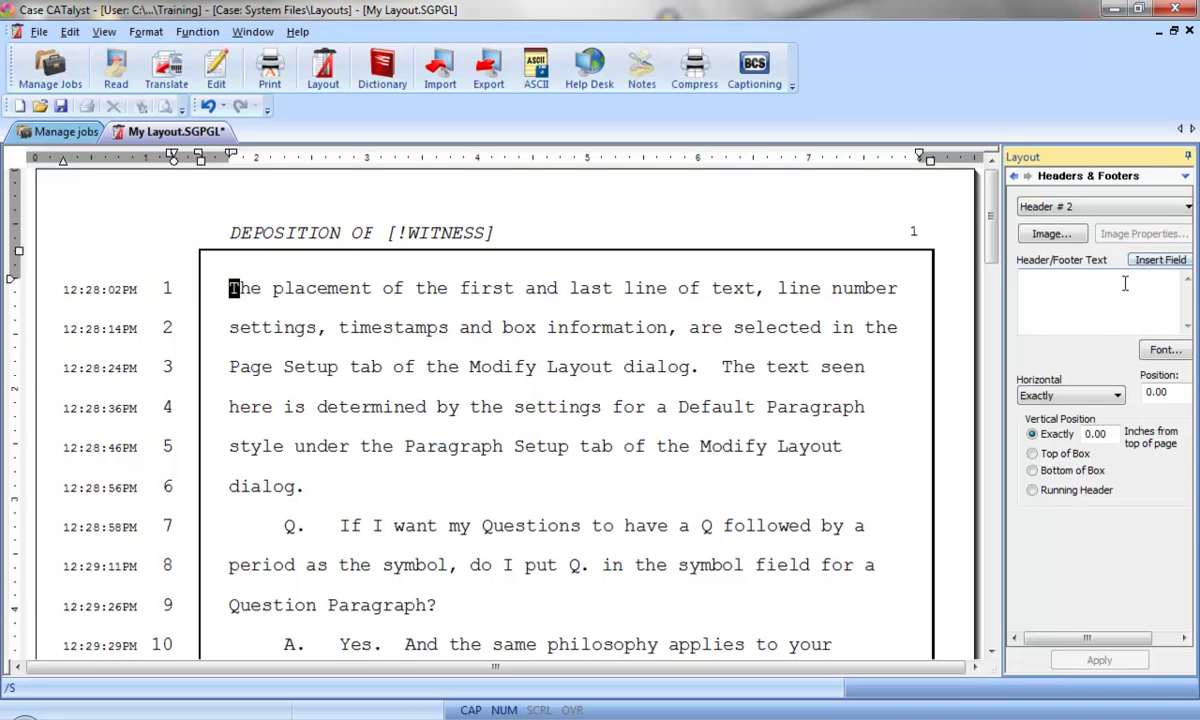
click(1125, 282)
text(OUTSTAN)
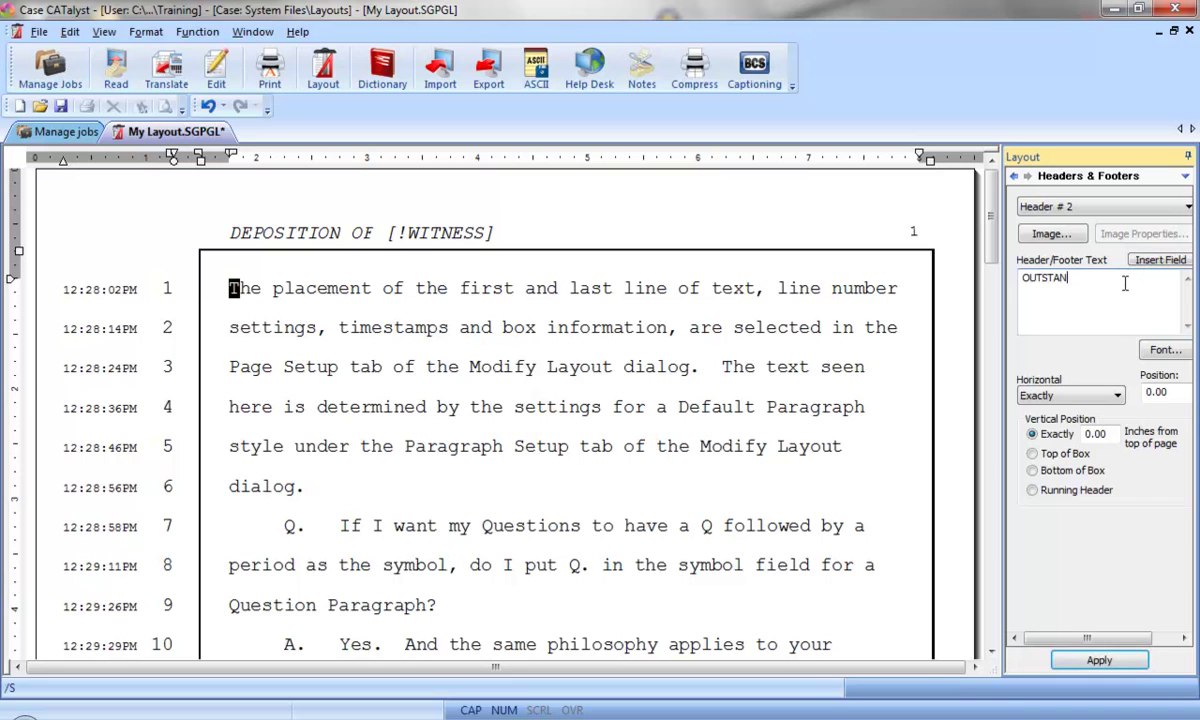
text(DING REPORTING SERVICES)
click(1162, 351)
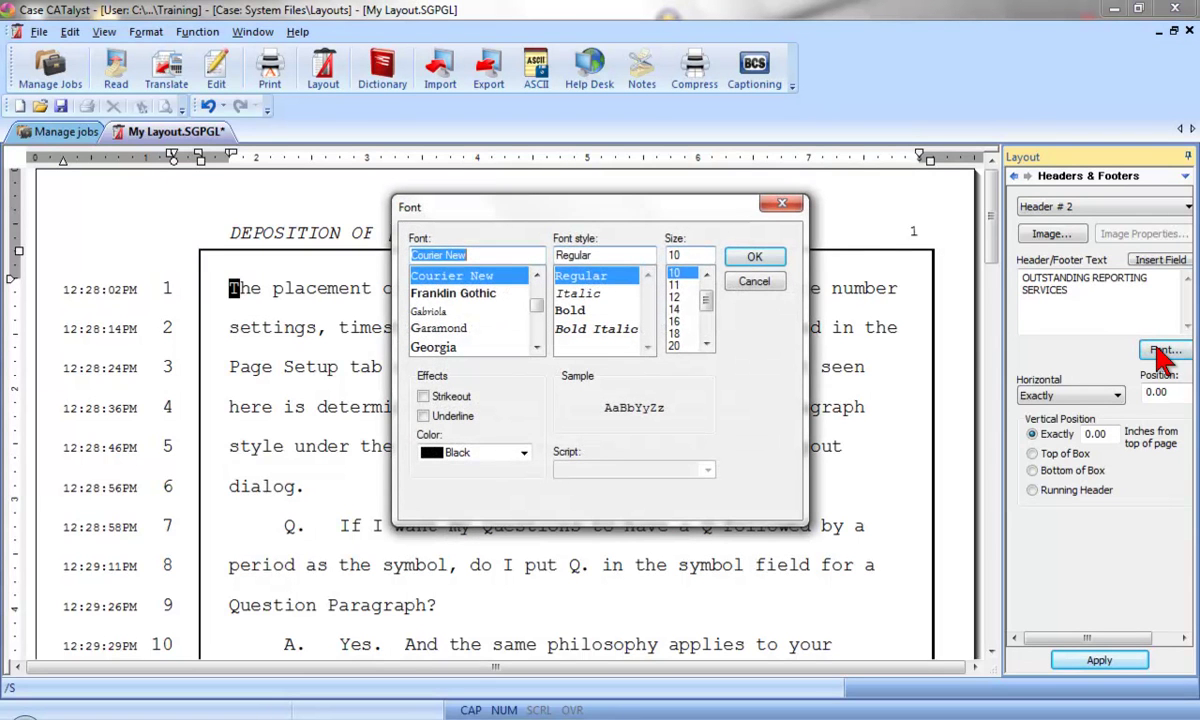
click(674, 297)
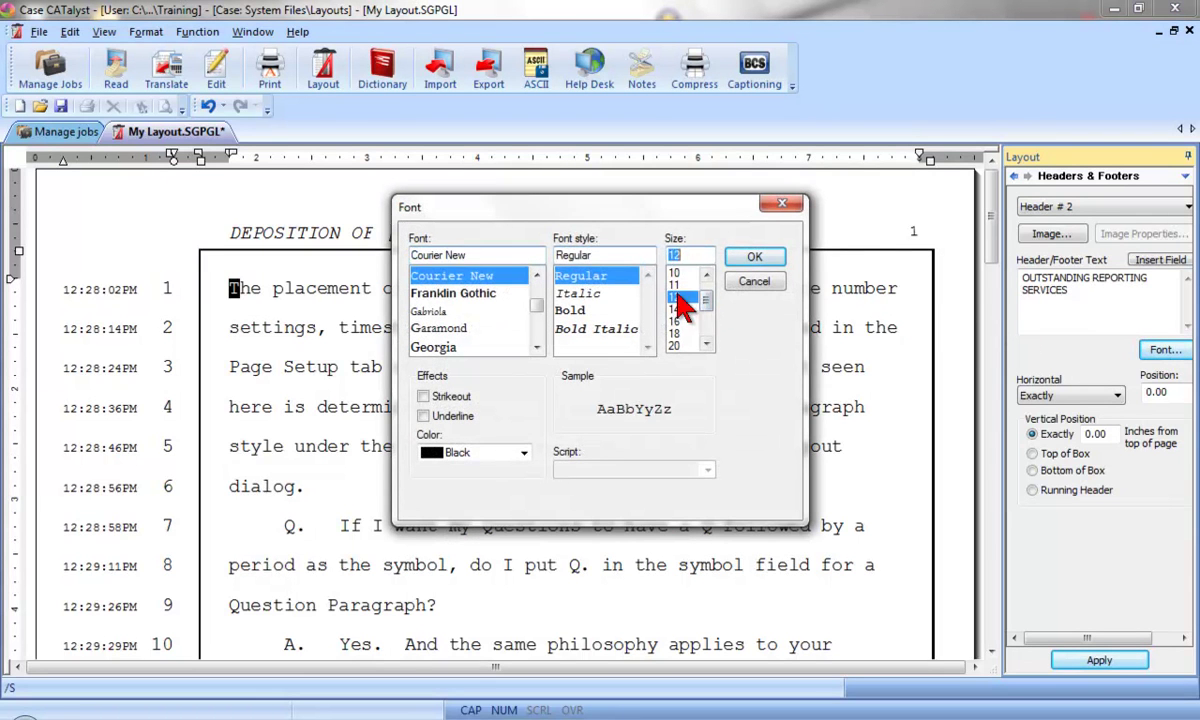
click(751, 257)
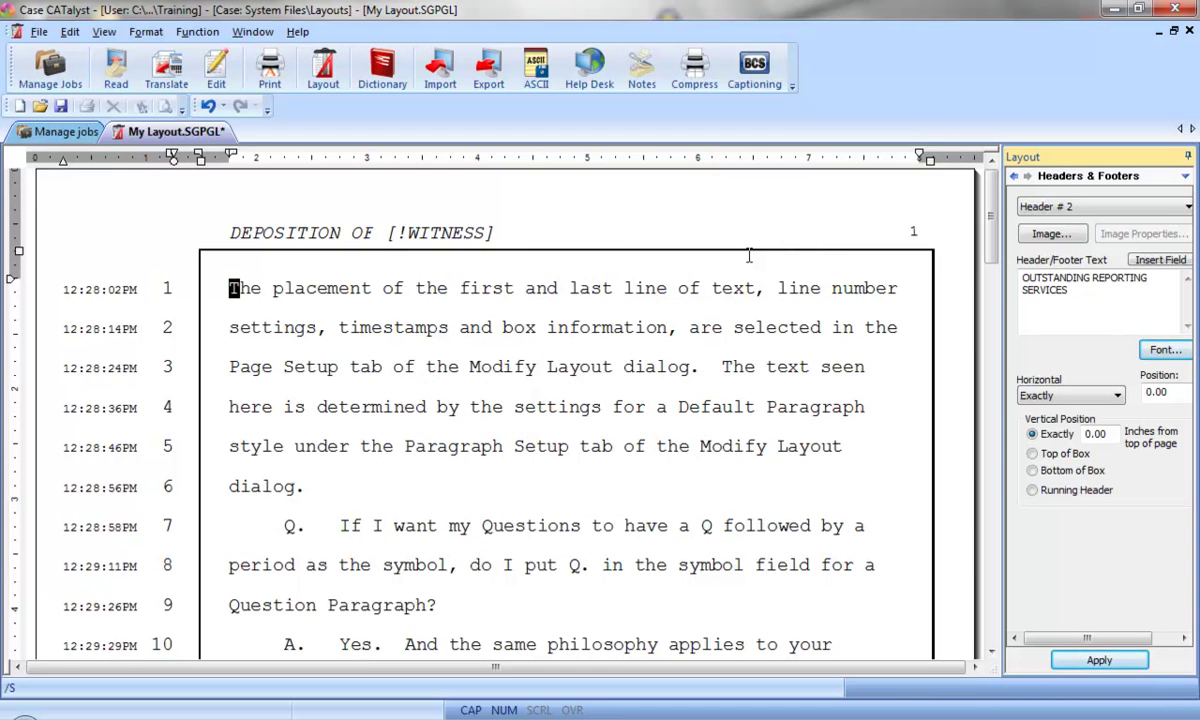
Position Header # 2 horizontally Centered On Box and vertically exactly 10.37 inches from the top of the page, and apply.
click(1115, 396)
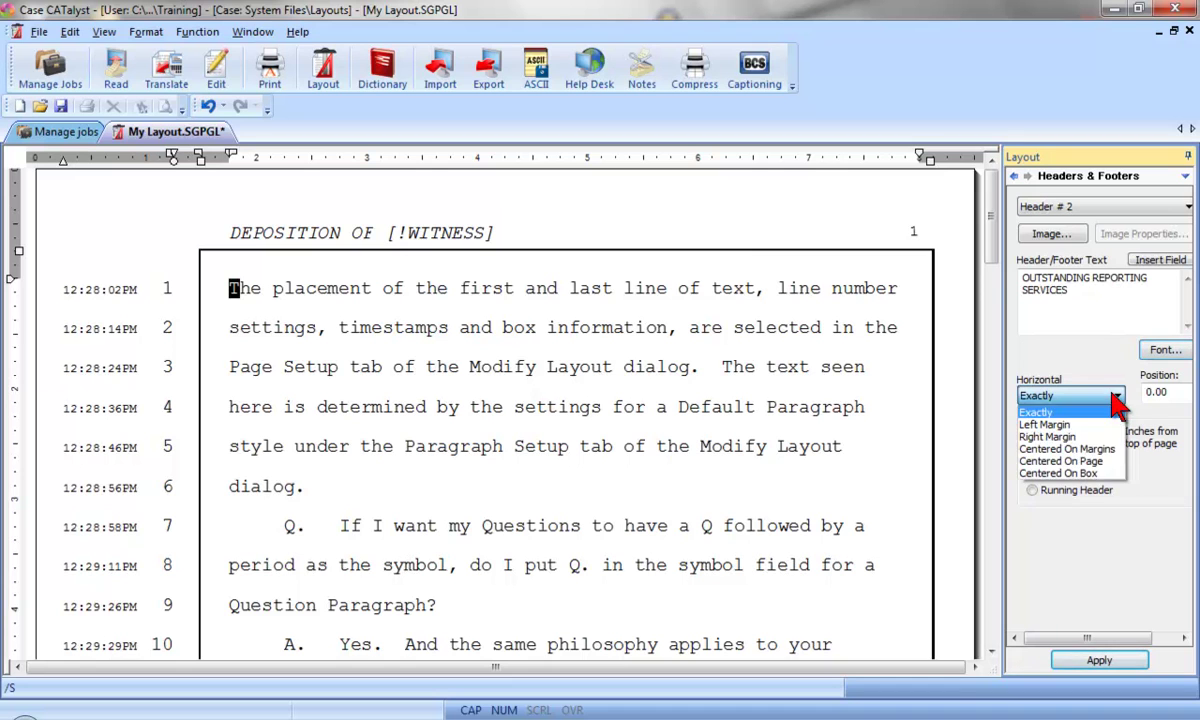
click(1106, 473)
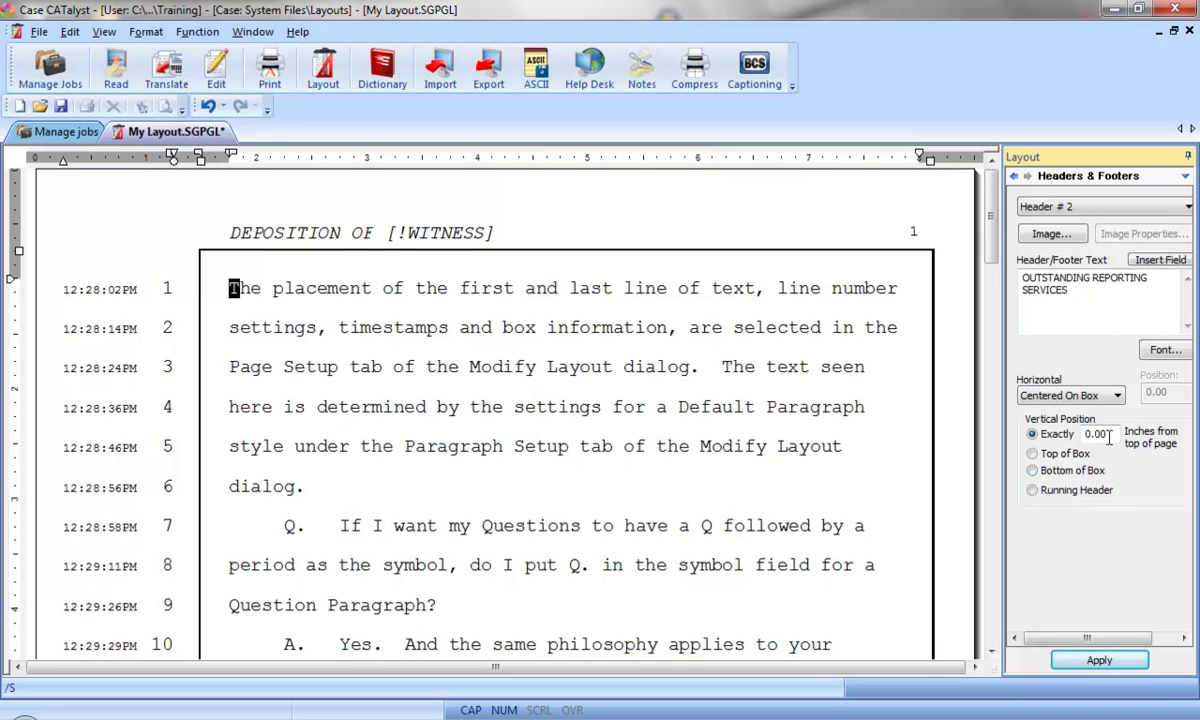
click(1068, 436)
text(10.37)
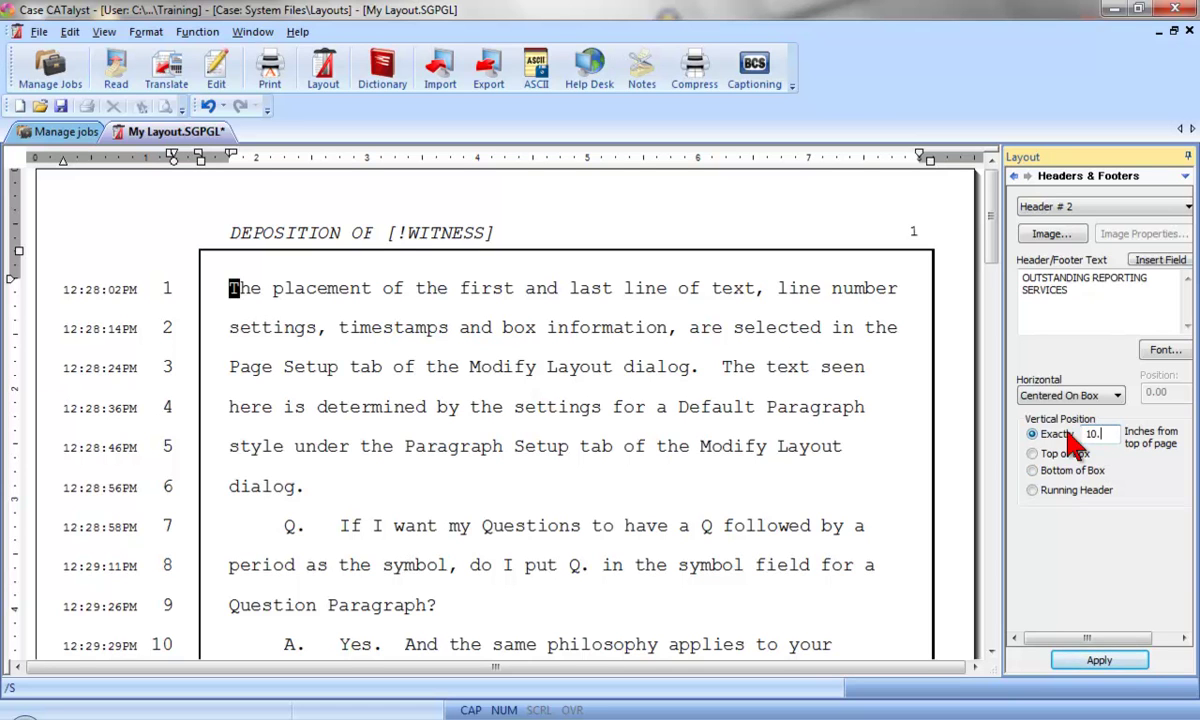
click(1100, 660)
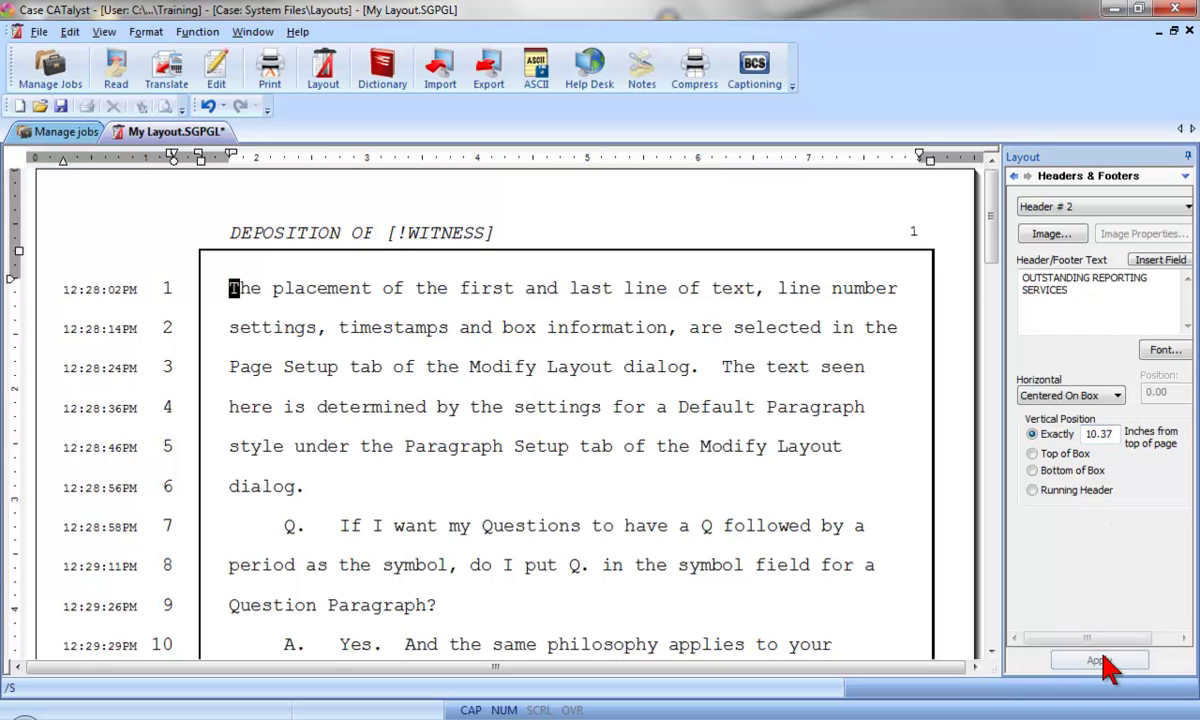
Check the end of the first page, and save and close the My Layout file.
drag(996, 254, 996, 410)
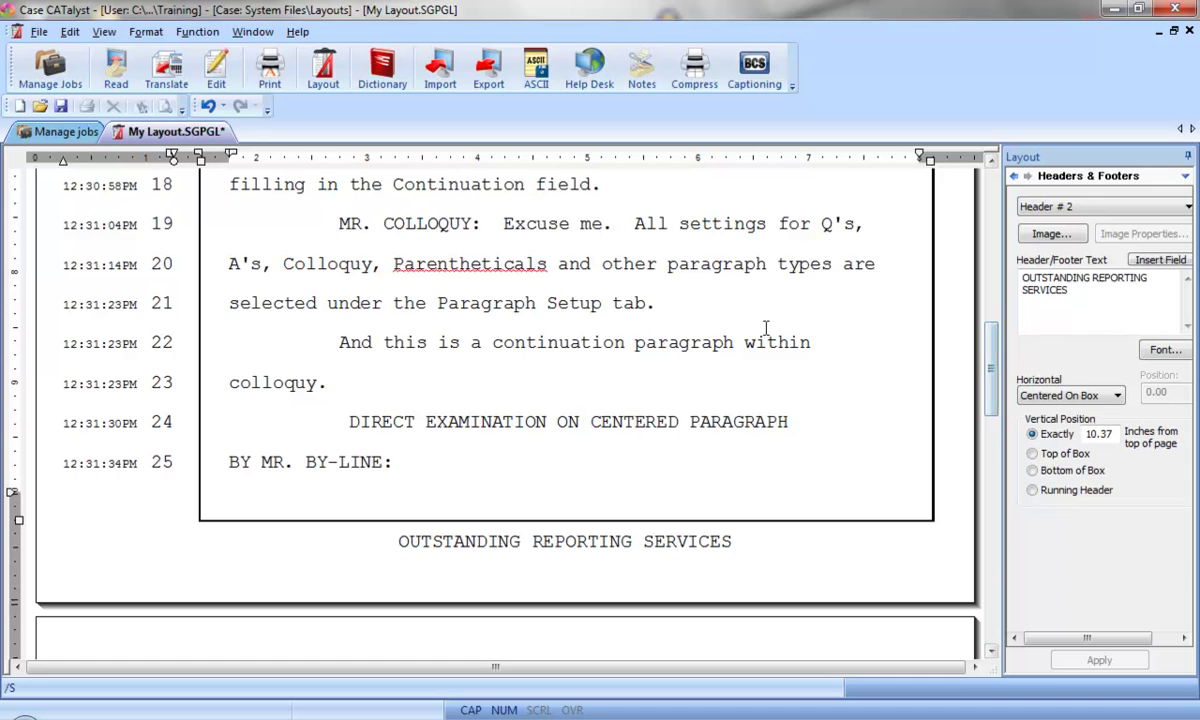
right_click(220, 138)
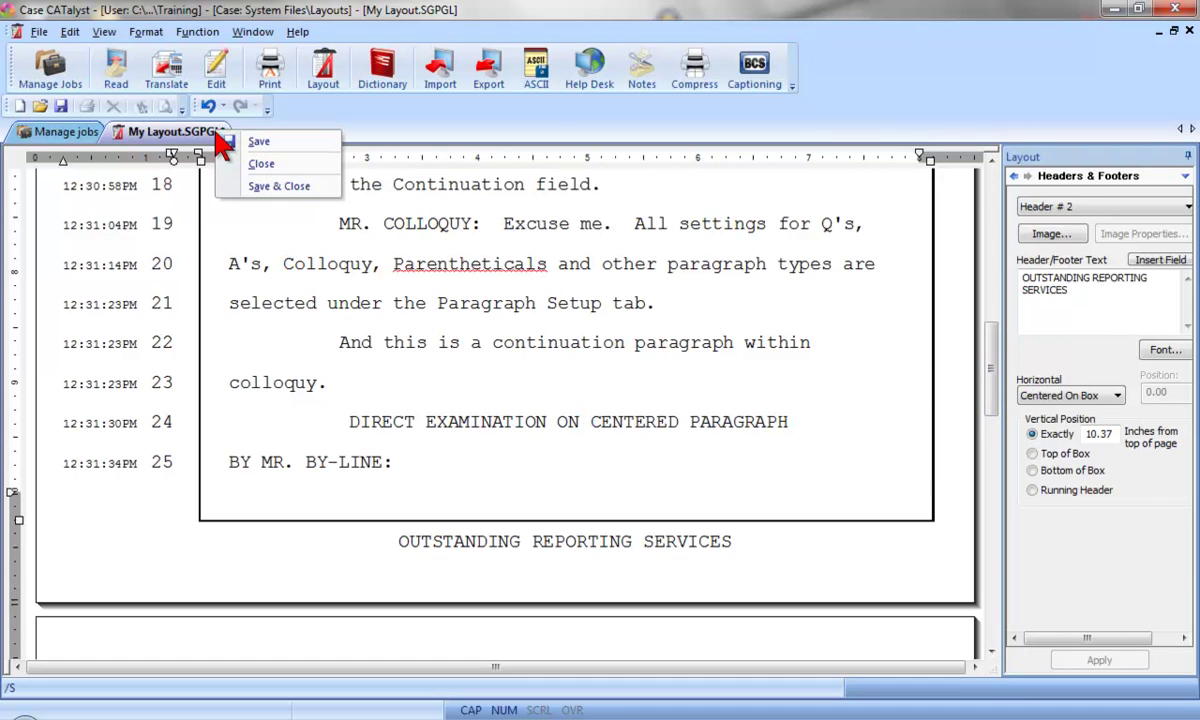
click(226, 185)
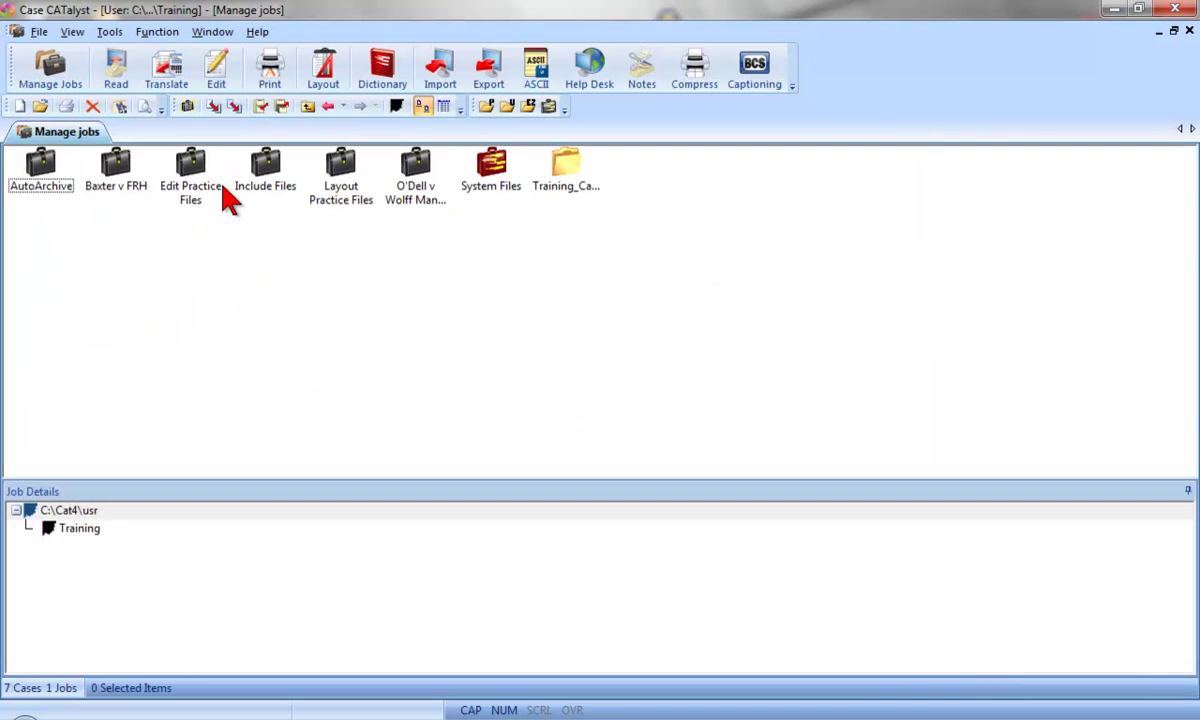